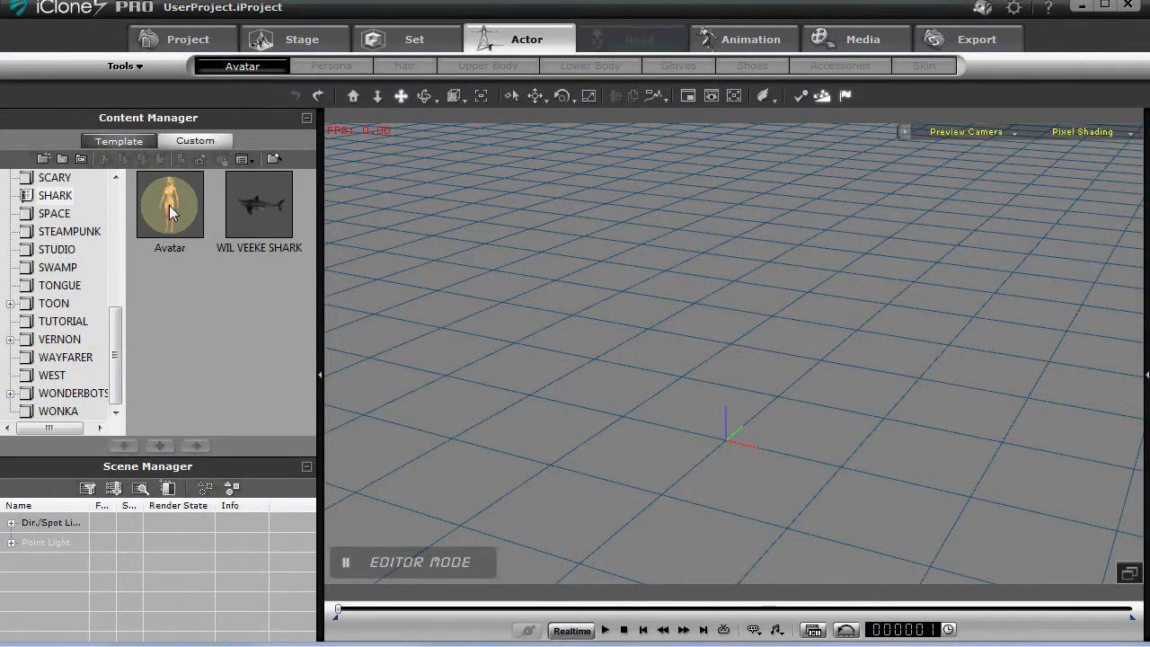
Step: Load the blonde avatar onto the grid and inspect her WIG accessory under Accessories
double_click(169, 205)
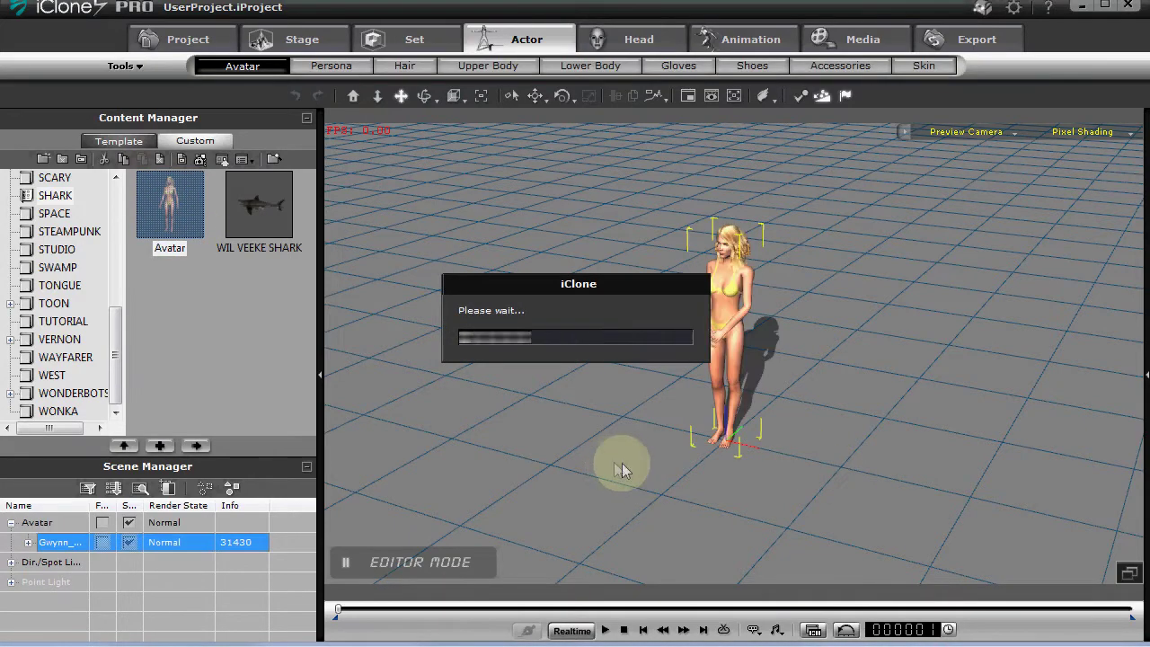
left_click_drag(698, 470, 757, 407)
left_click(188, 522)
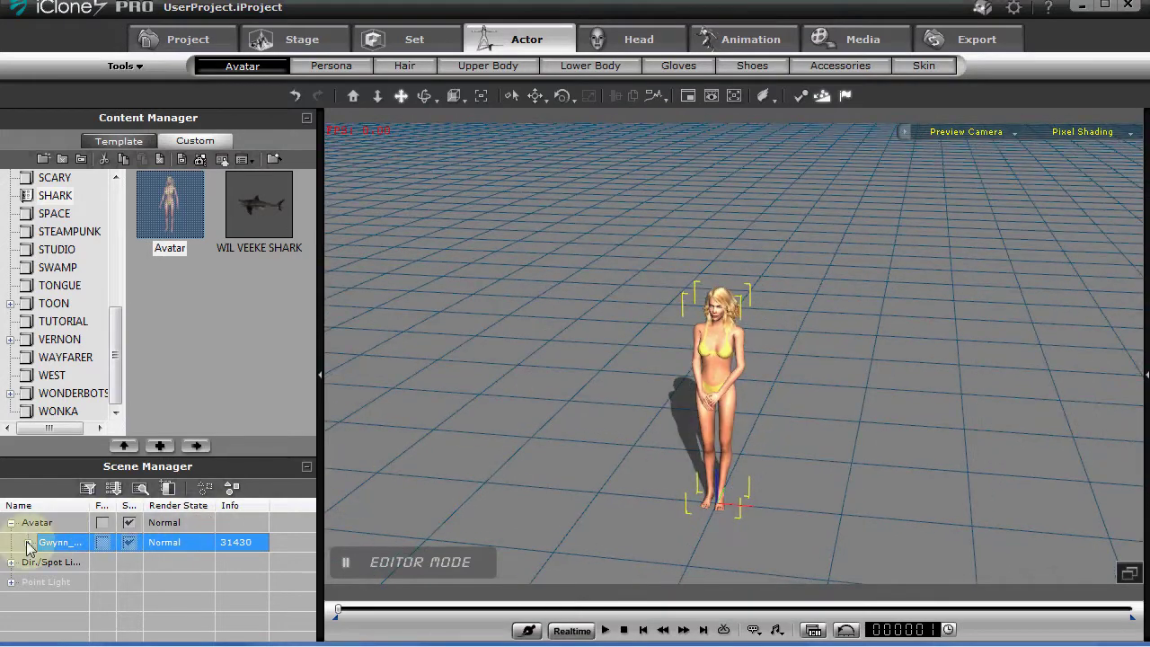
left_click(79, 561)
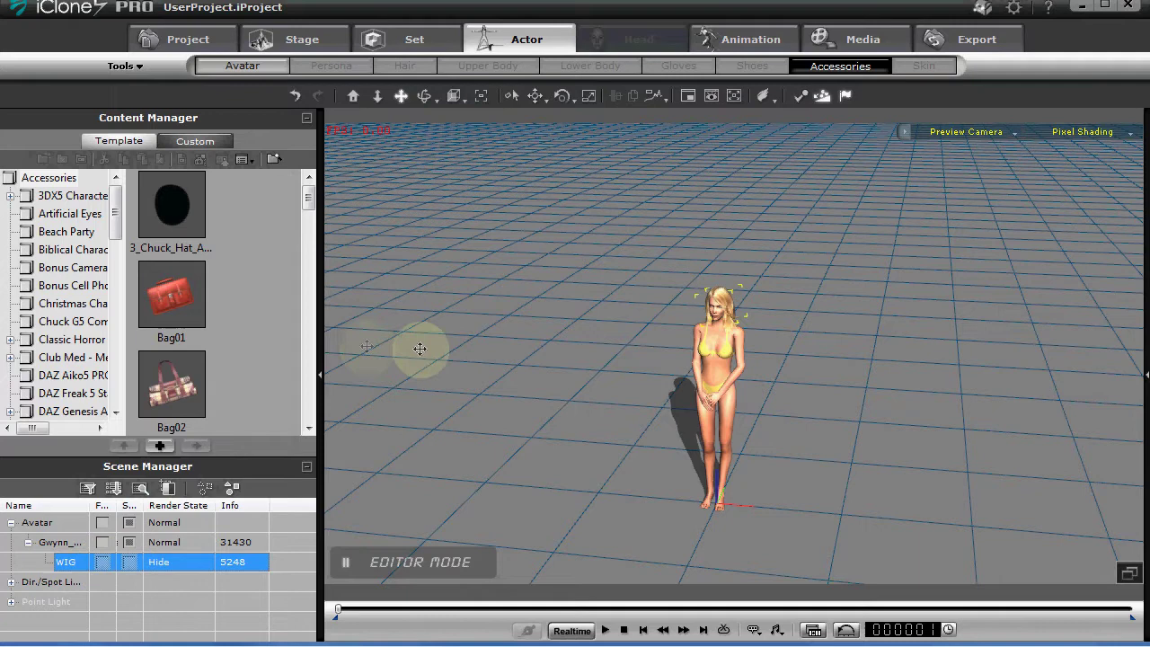
left_click(250, 72)
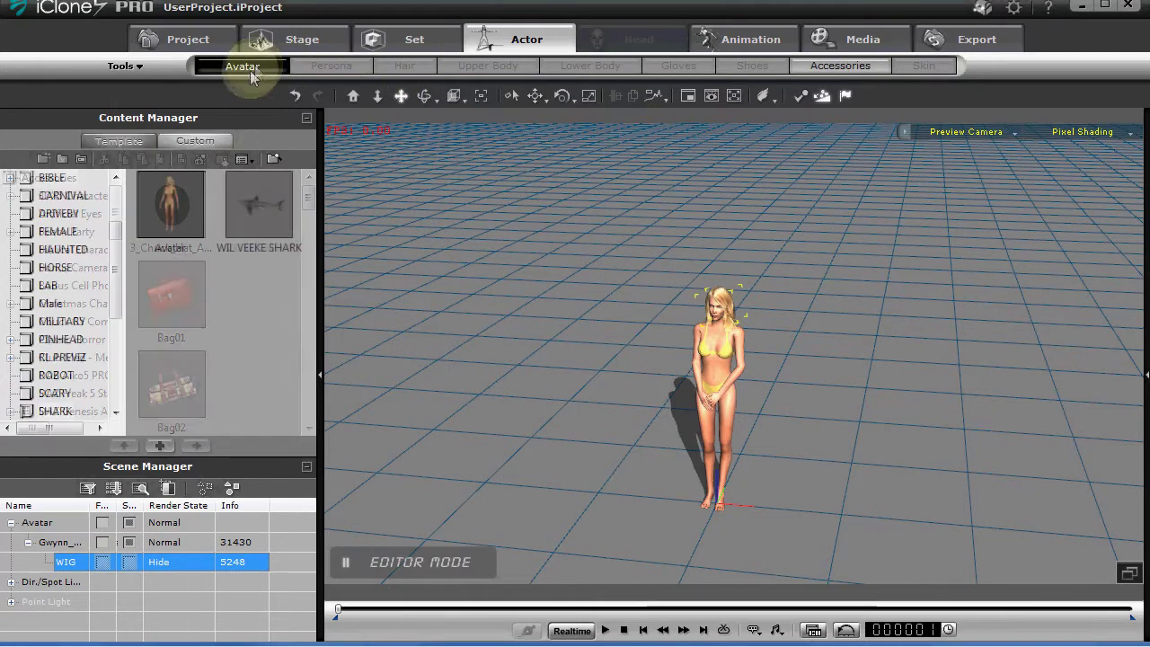
Step: Add the WIL VEEKE SHARK actor and place it right of the avatar, framing both
double_click(264, 211)
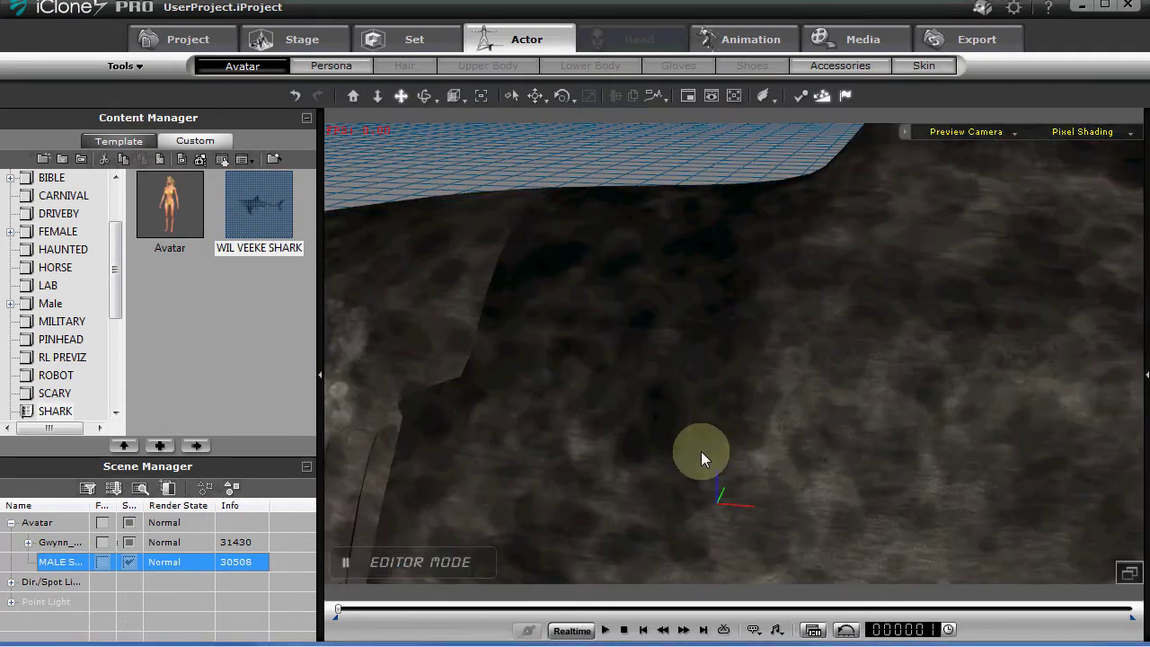
left_click_drag(692, 492, 760, 420)
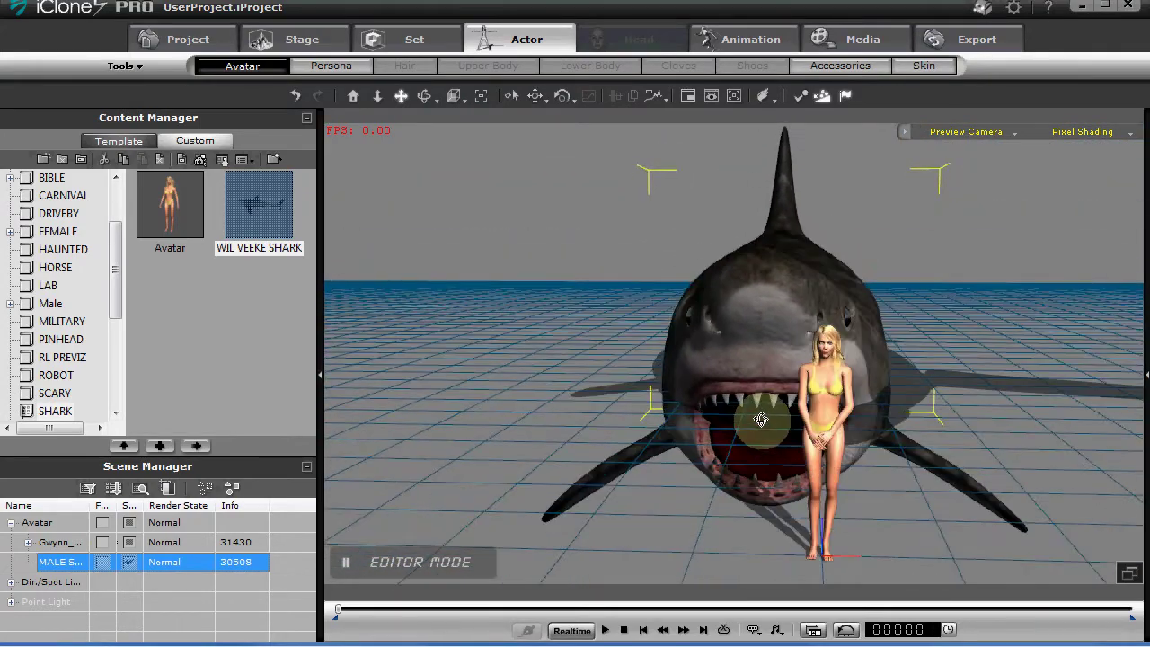
left_click_drag(745, 289, 746, 295)
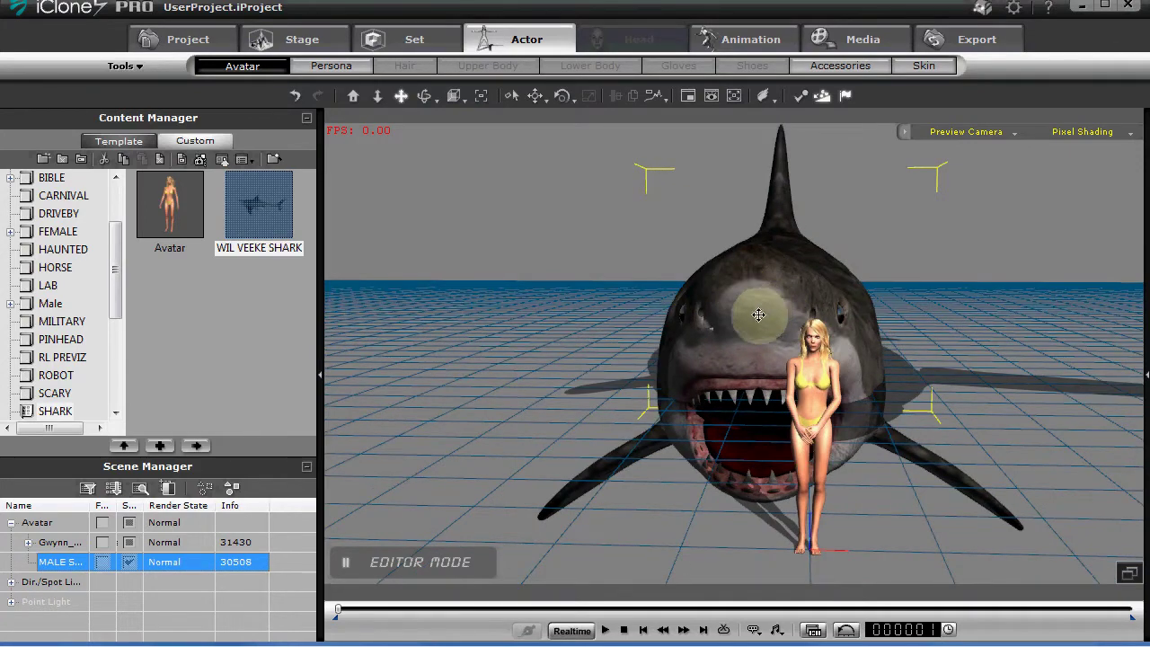
left_click_drag(758, 315, 842, 256)
left_click_drag(781, 334, 710, 361)
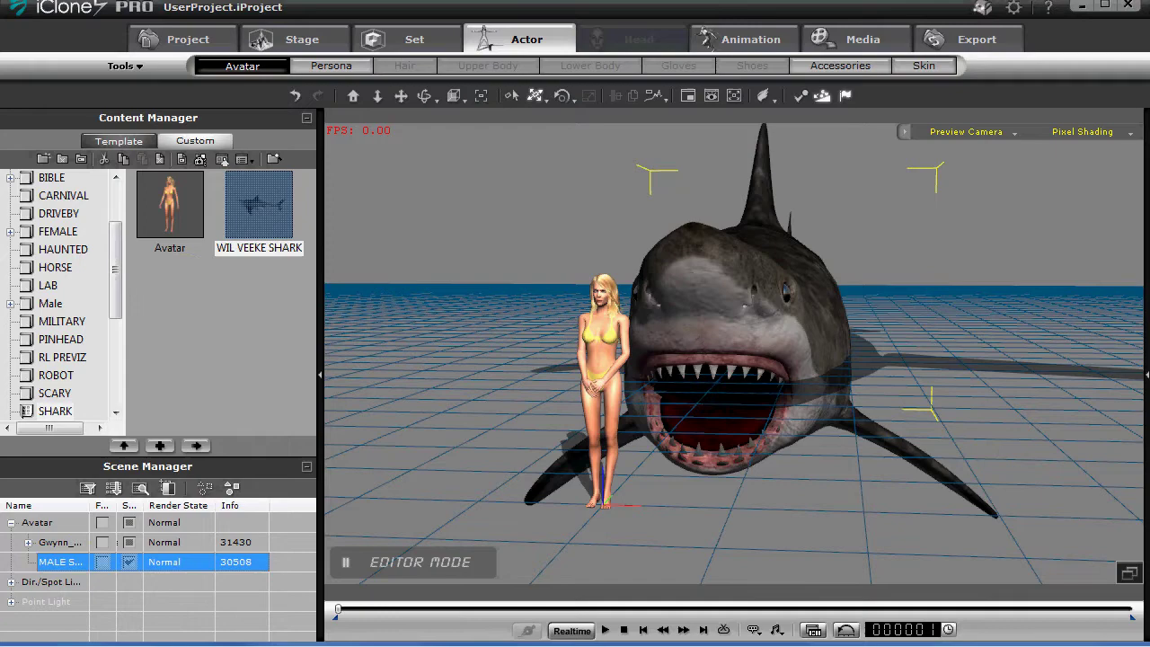
Step: Select the avatar, orbit around the pair, and show the Motion library's ! SWIM folder
left_click(600, 368)
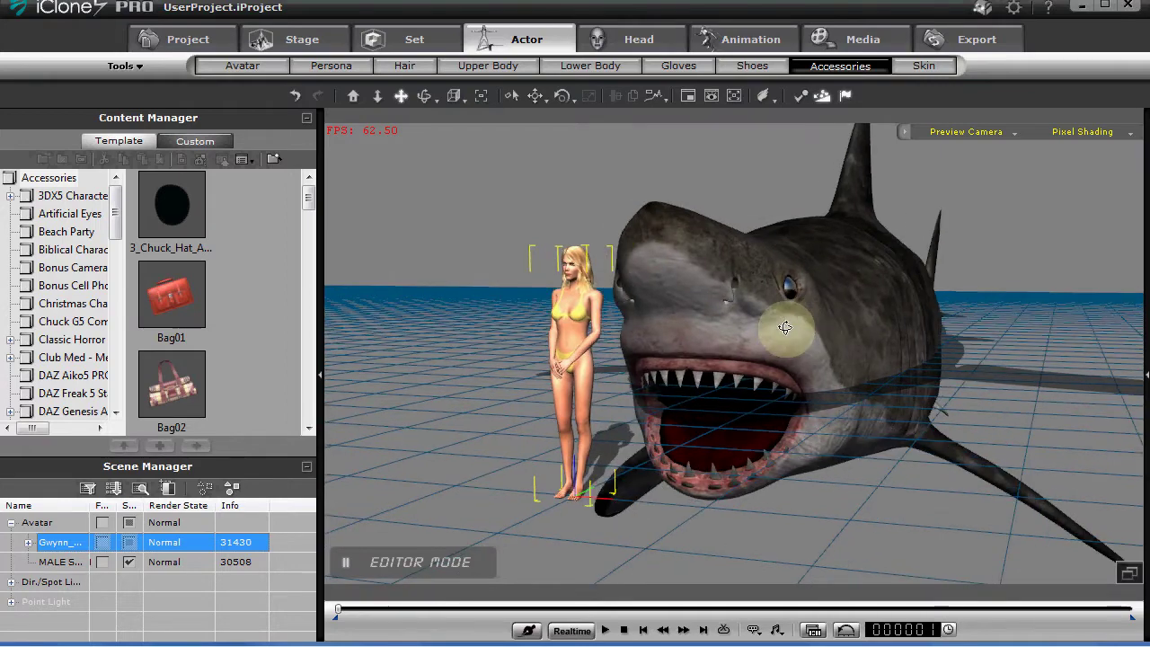
left_click_drag(800, 322, 729, 375)
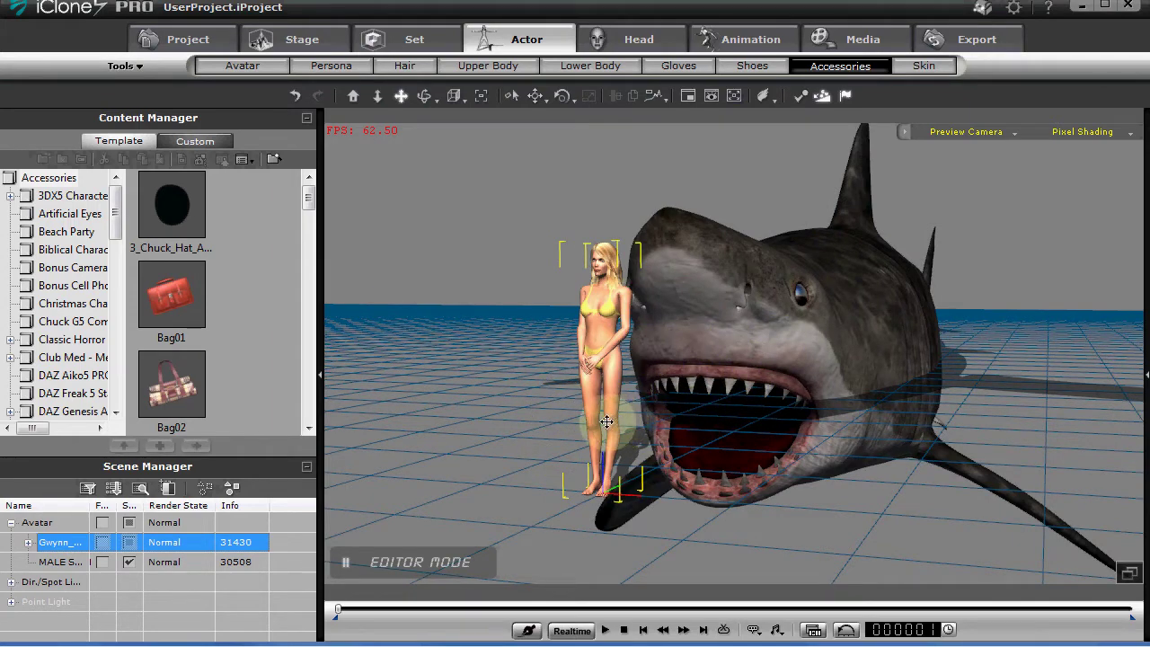
mouse_move(646, 413)
left_mouse_down()
mouse_move(726, 385)
mouse_move(659, 401)
left_mouse_up()
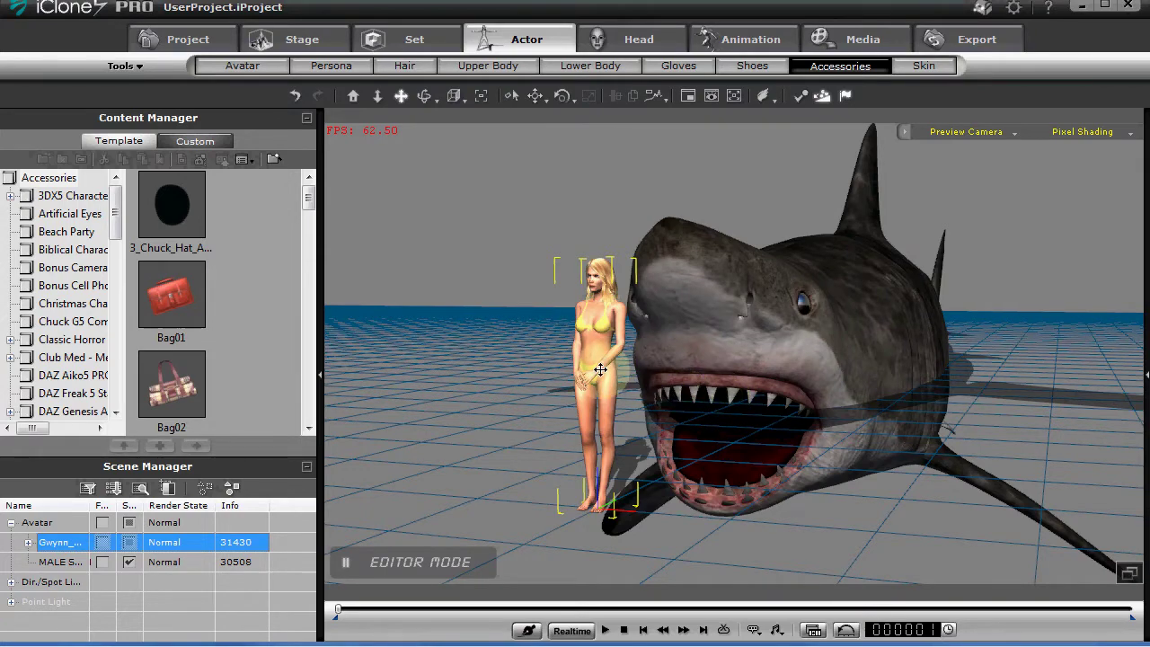
left_click_drag(681, 352, 707, 348)
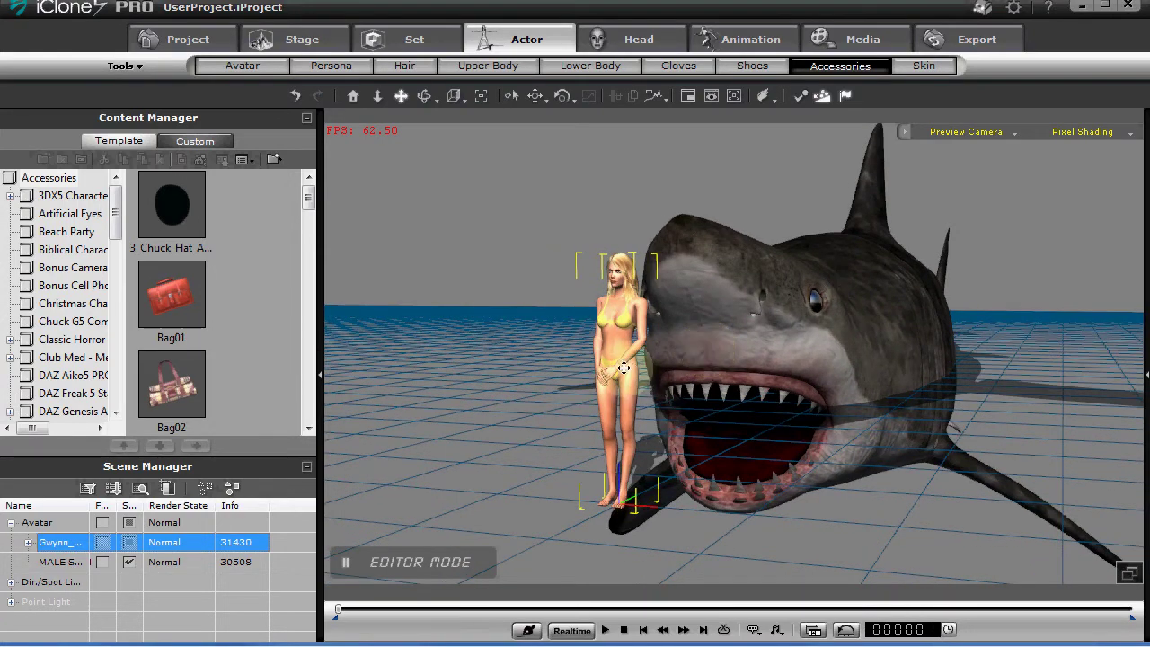
left_click(741, 42)
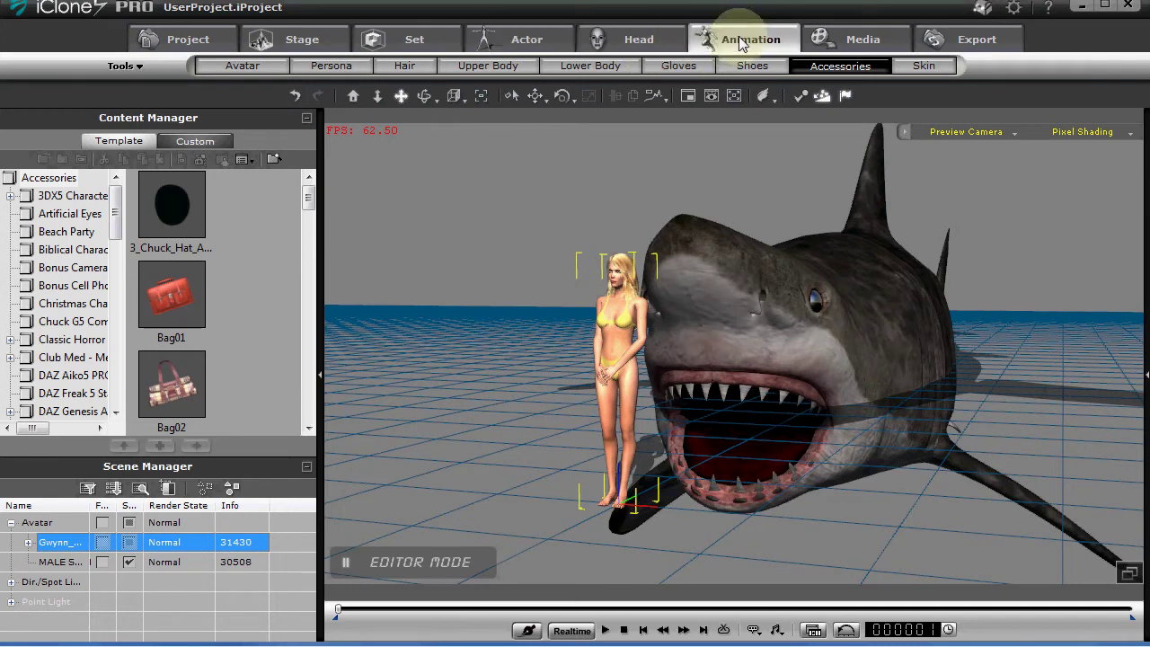
Step: Apply the 126_12 swim motion to the avatar and pose her across the shark's mouth at frame 347
left_click(729, 371)
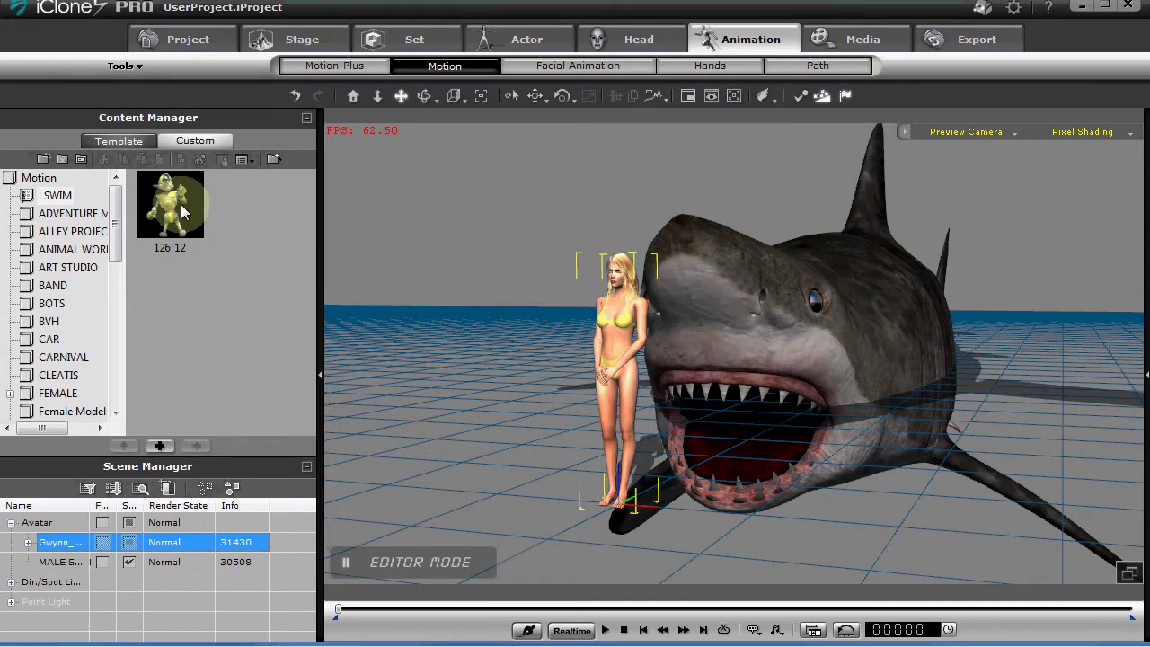
left_click_drag(182, 212, 595, 500)
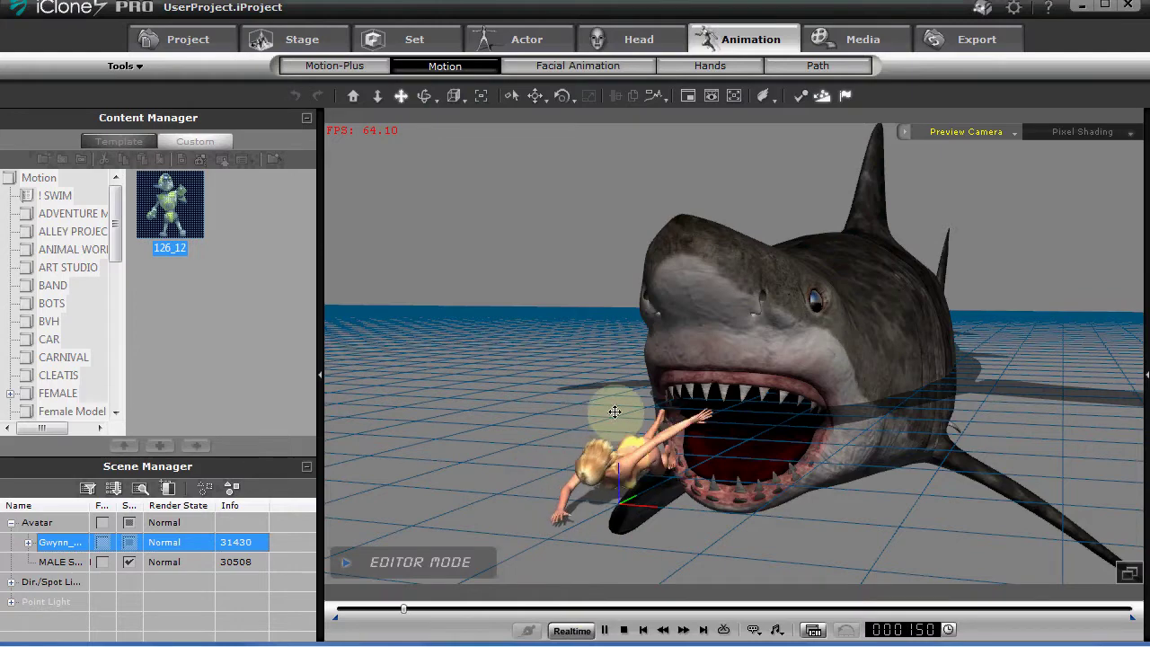
left_click(605, 630)
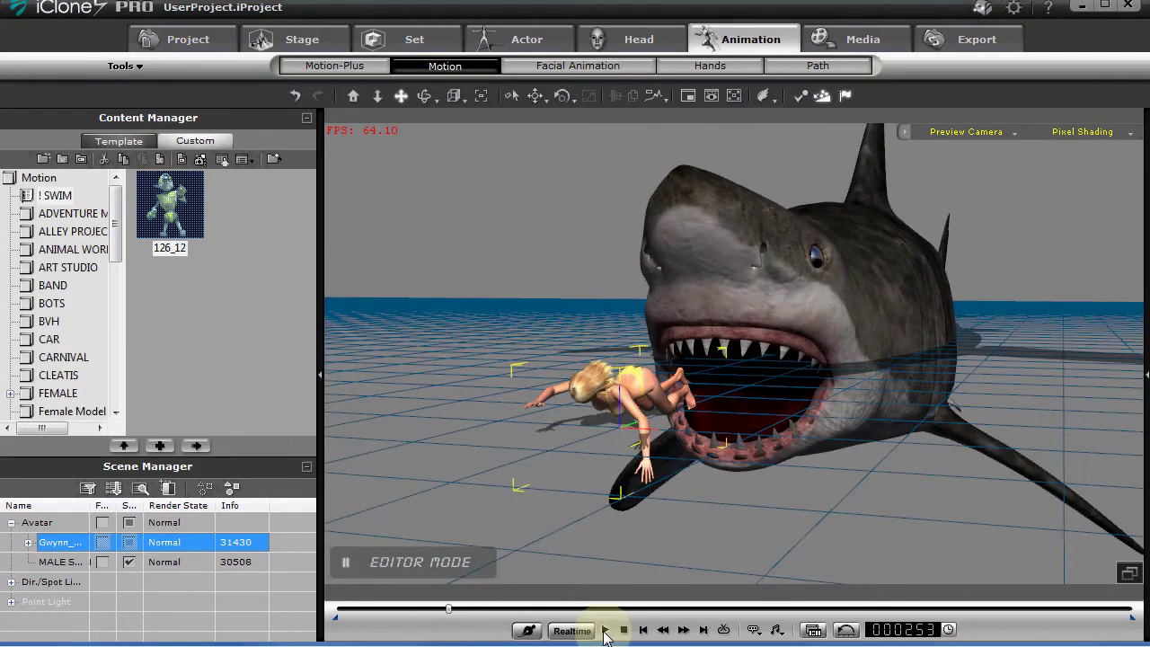
left_click(584, 429)
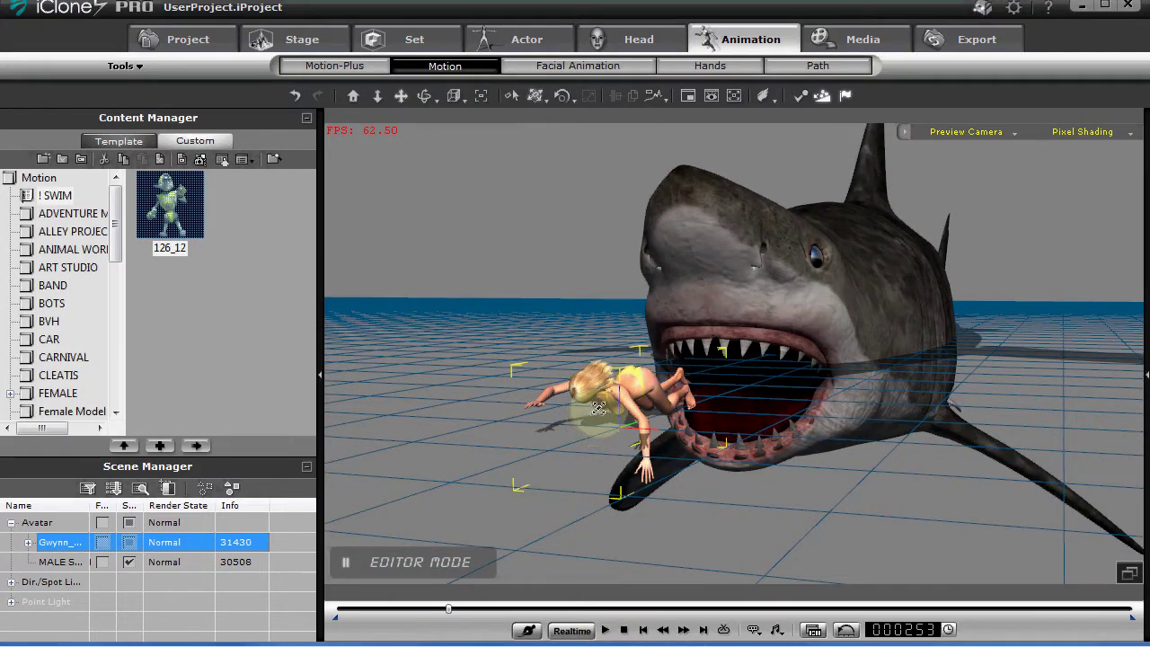
left_click_drag(585, 423, 656, 509)
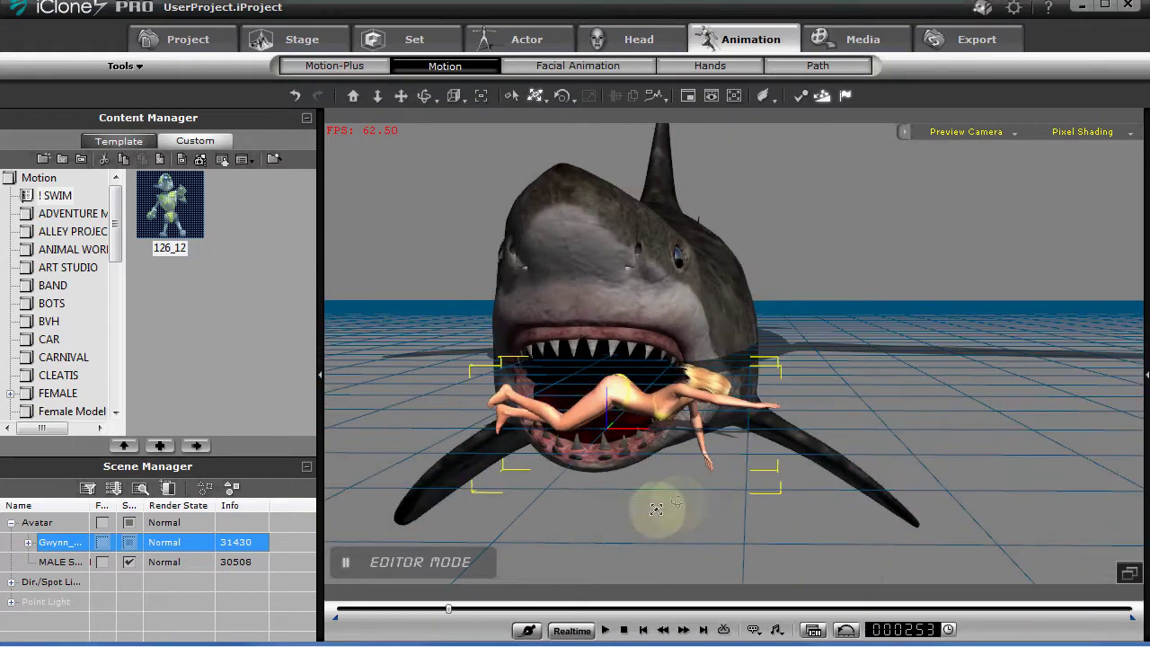
left_click_drag(450, 613, 489, 610)
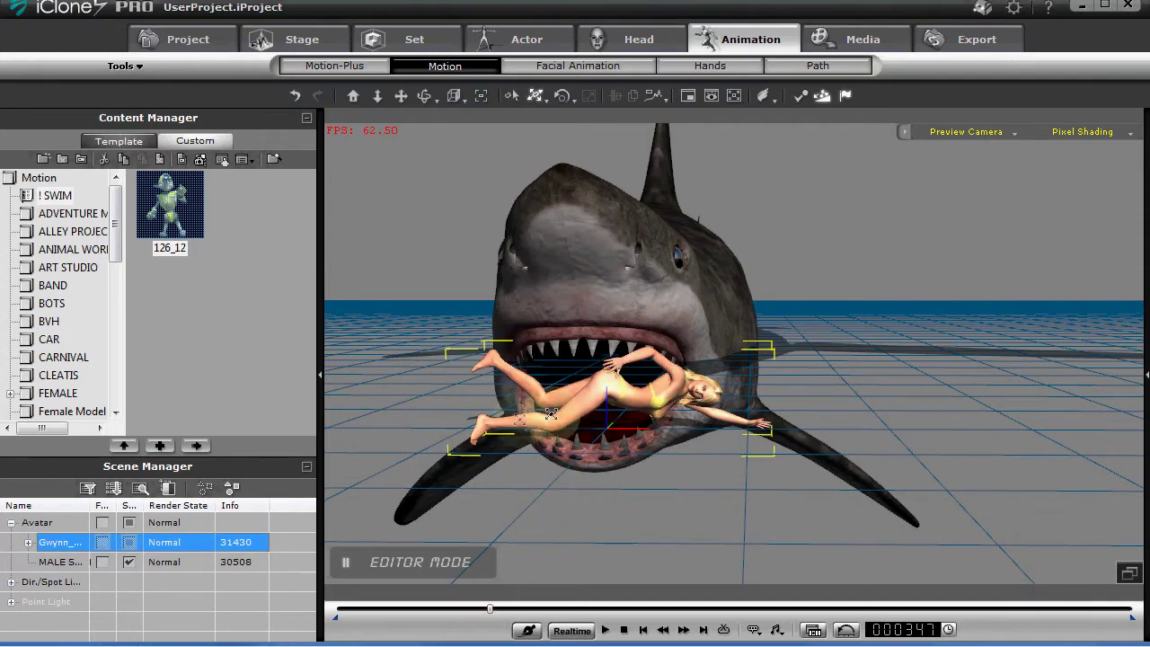
Step: Remove all animation from the avatar, holding her swim pose, and shift her toward the jaws
right_click(629, 390)
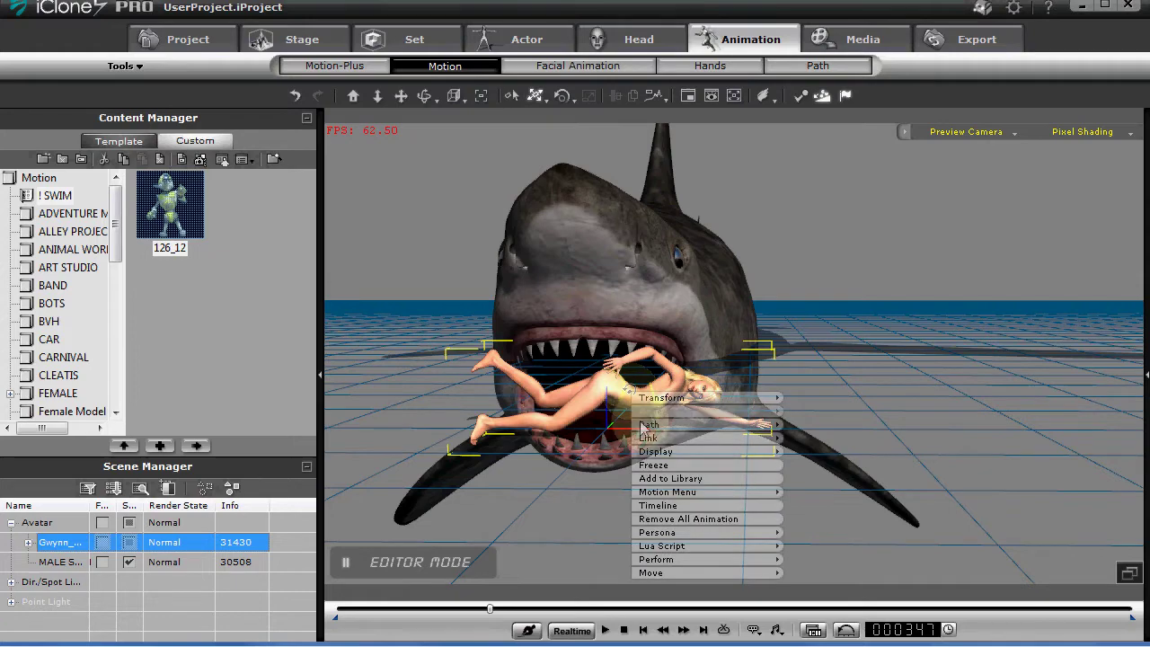
left_click(672, 521)
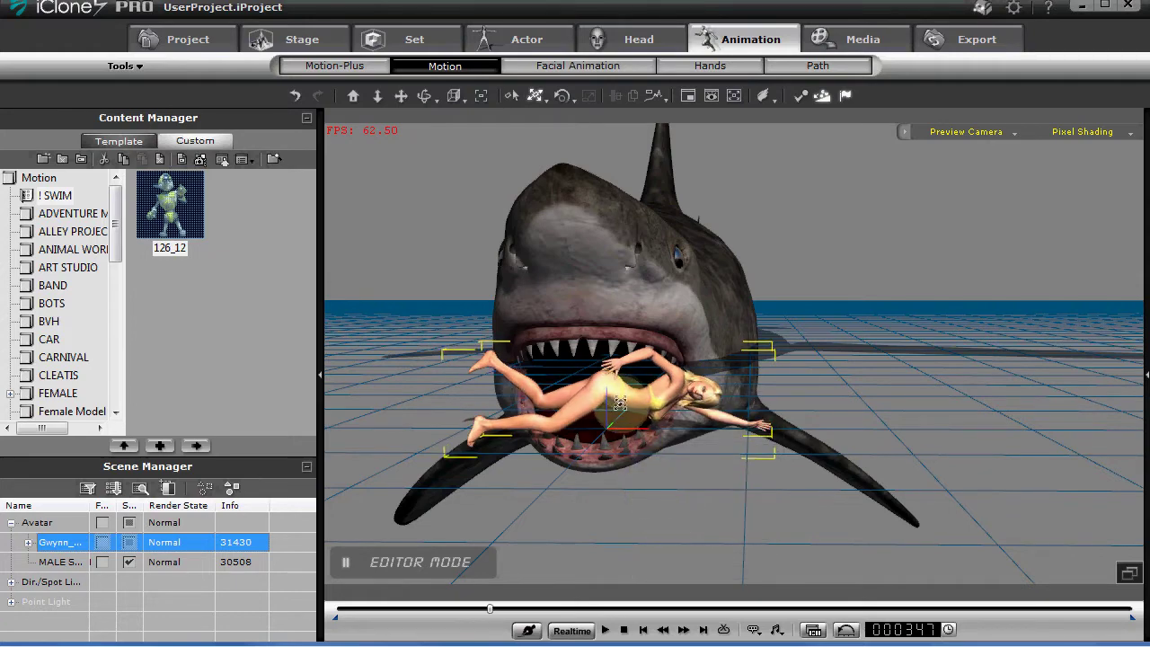
left_click_drag(620, 403, 609, 569)
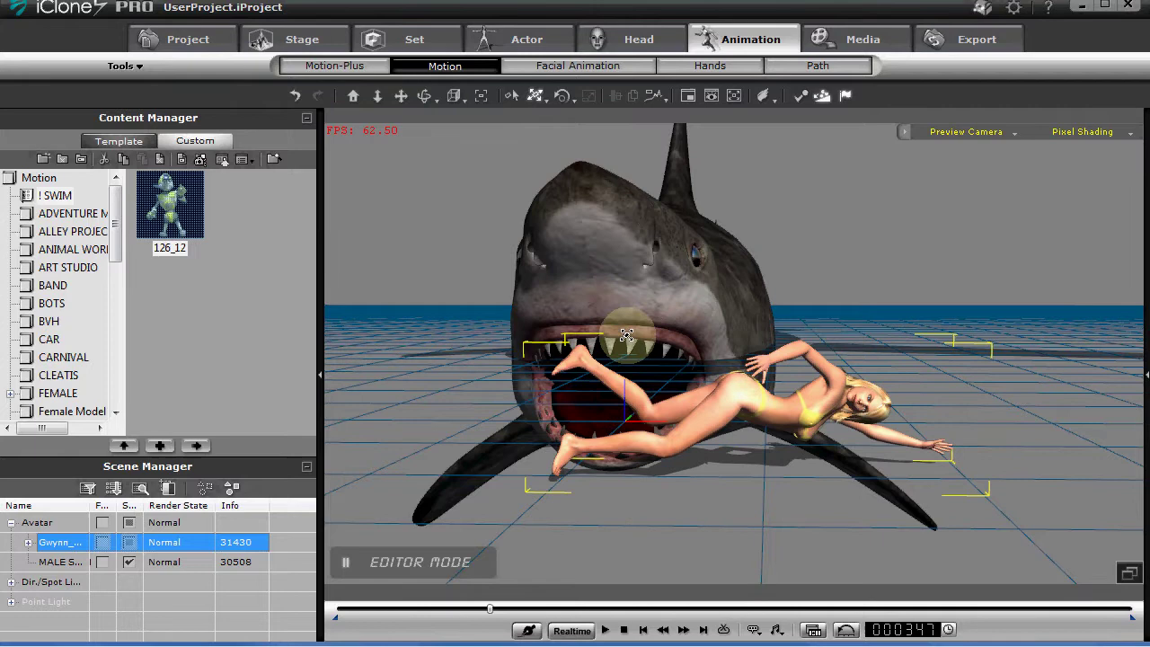
Step: Hide the shark and move the floating avatar back in the scene
left_click(128, 561)
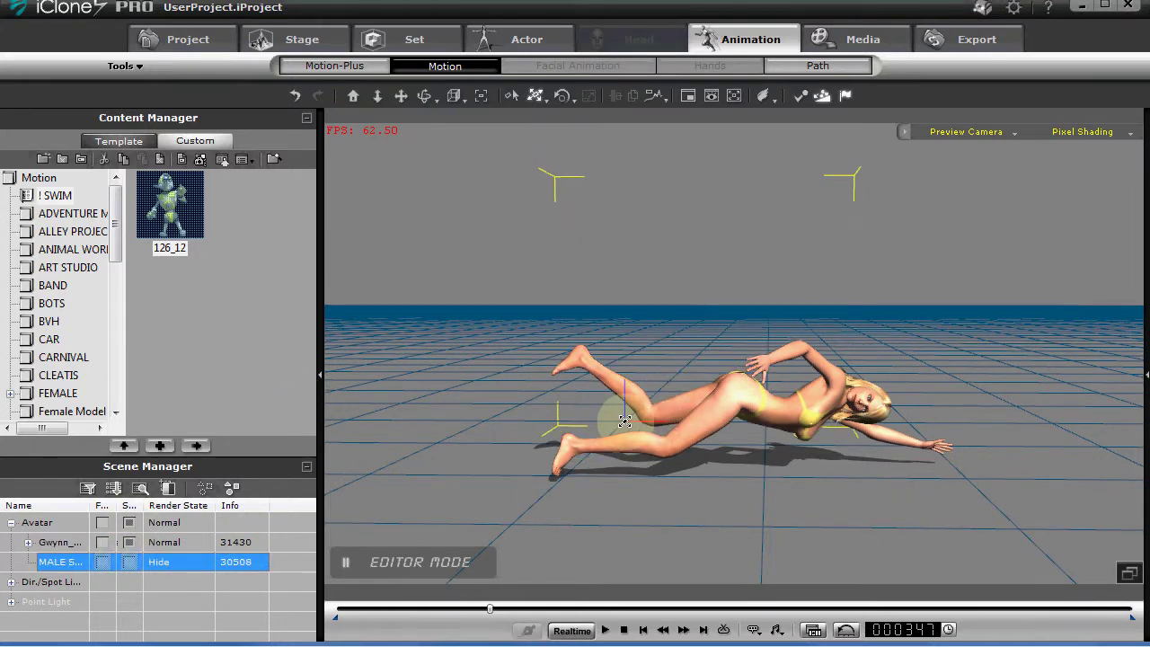
left_click(63, 542)
left_click_drag(534, 531, 616, 552)
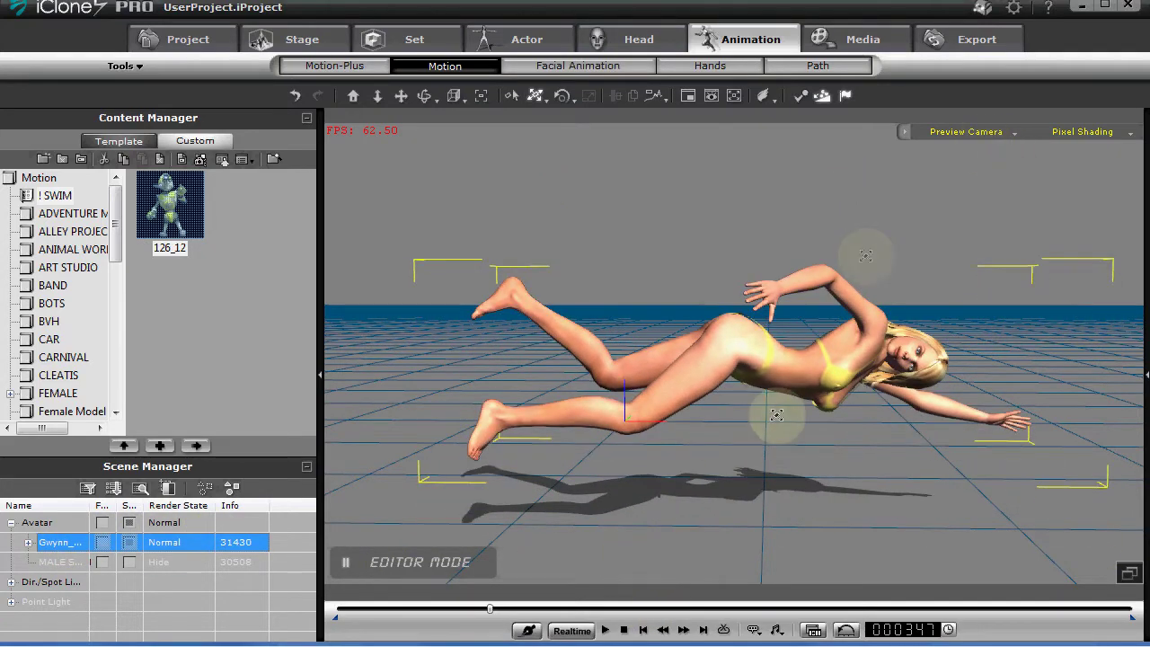
left_click_drag(699, 430, 696, 234)
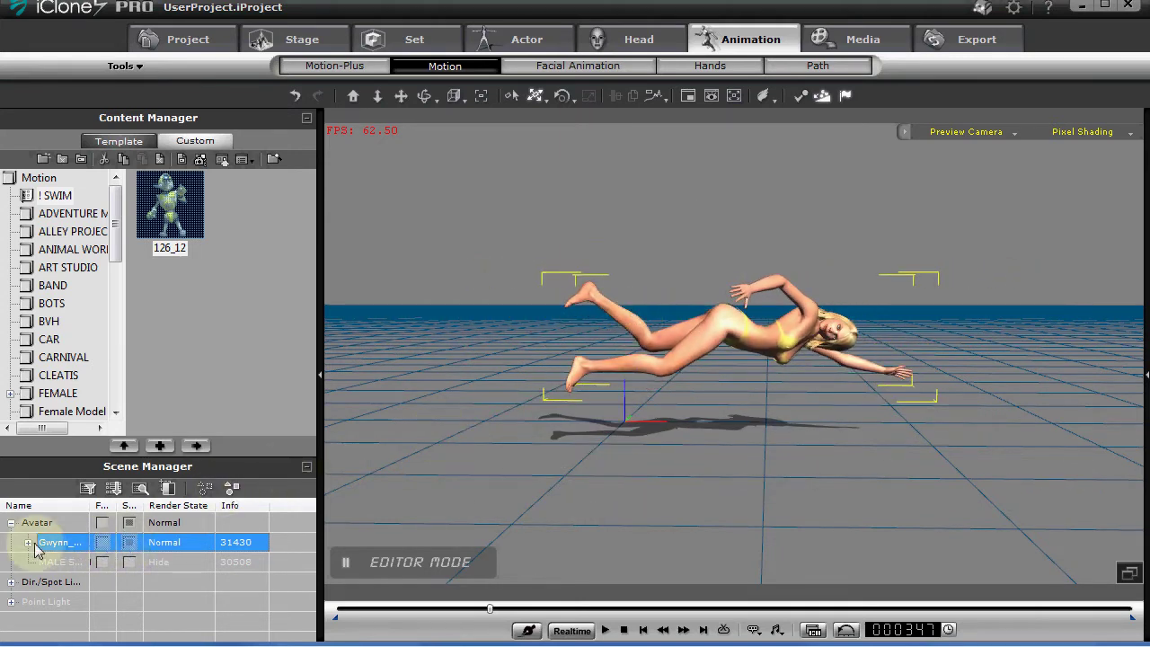
Step: Hide the swimmer, show the shark, centre it and rotate its jaws toward the camera
left_click(128, 542)
left_click(129, 561)
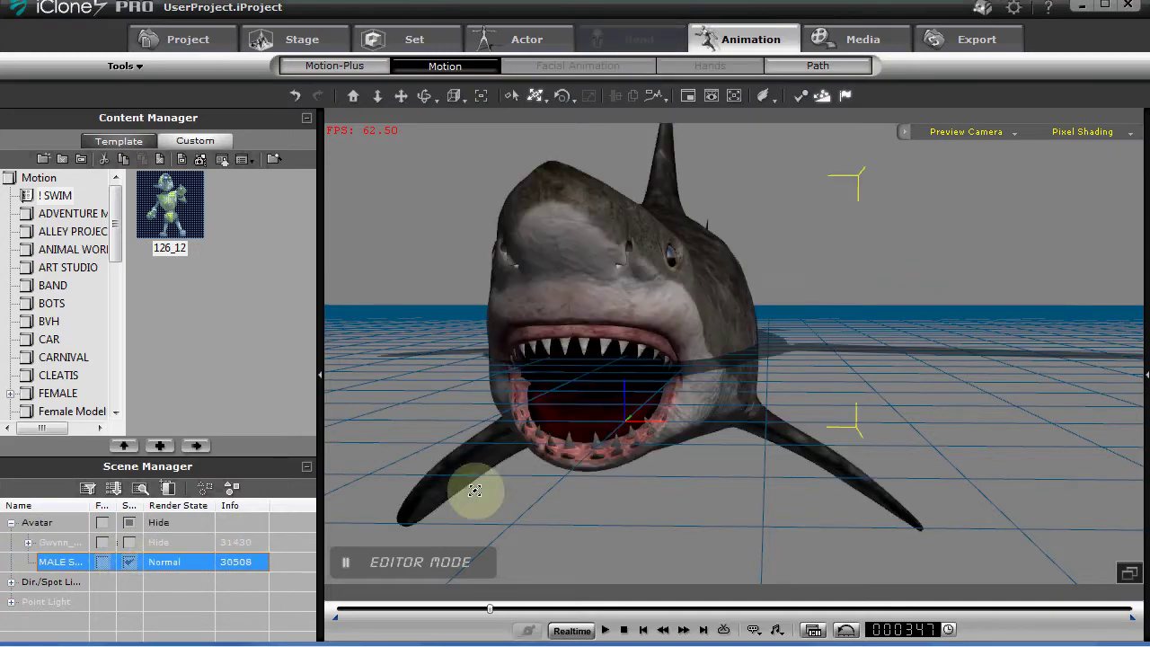
left_click_drag(565, 384, 629, 411)
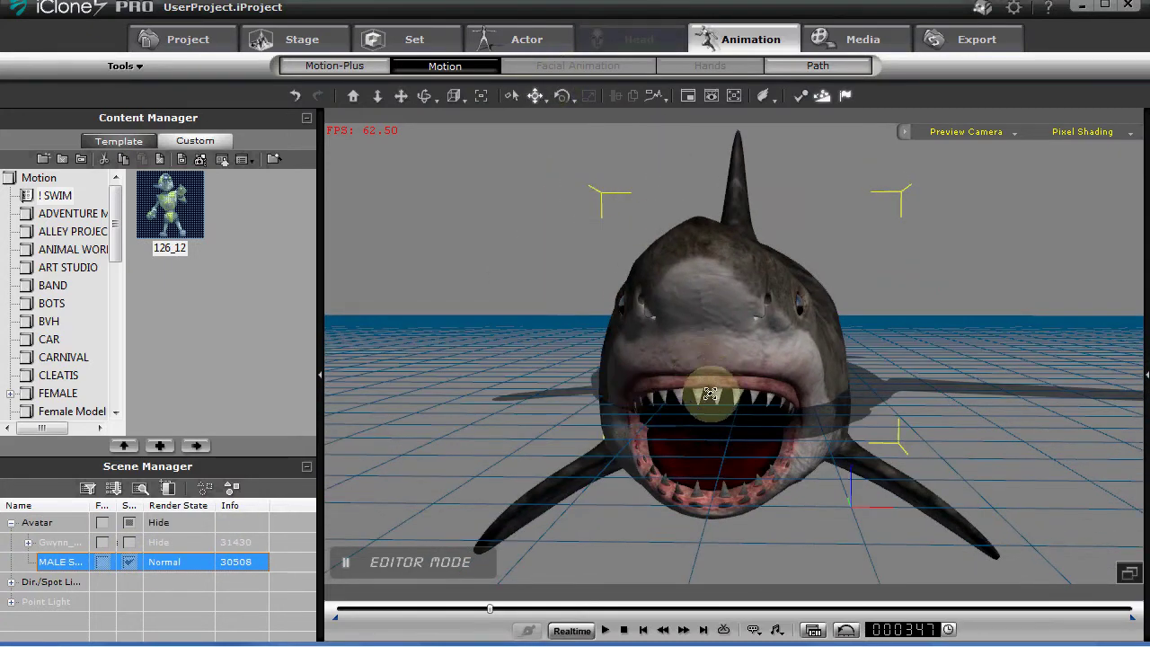
left_click_drag(700, 397, 700, 453)
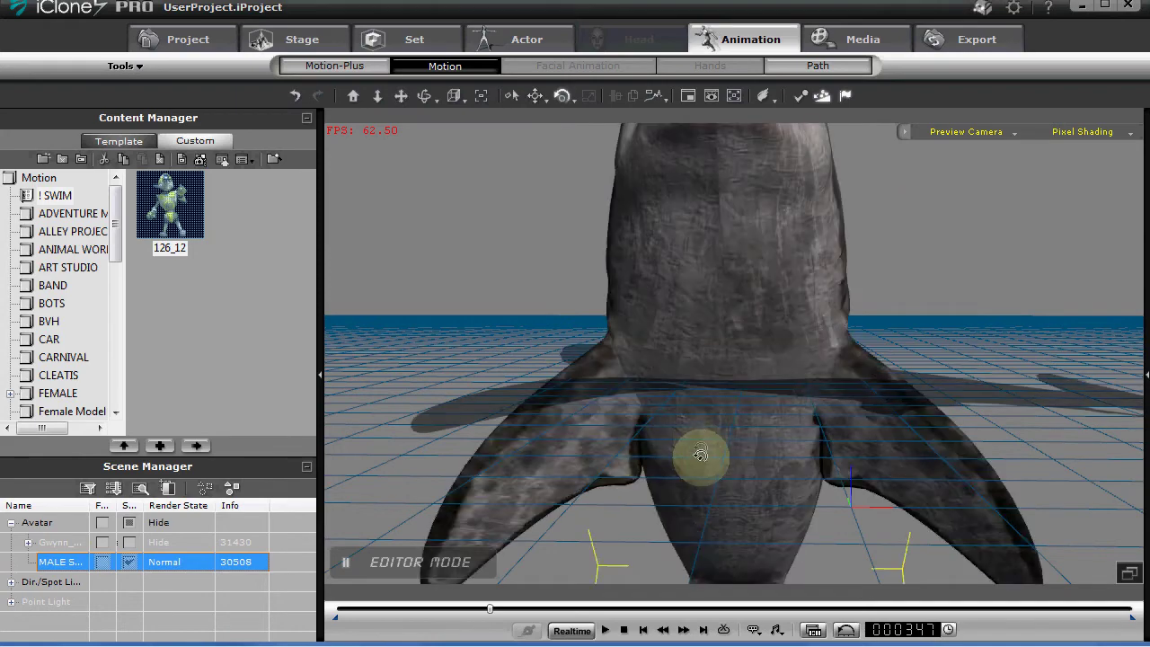
left_click_drag(683, 370, 803, 398)
Step: Set the still-image export format to Png at 1280x720 and confirm the depth setting
left_click(961, 56)
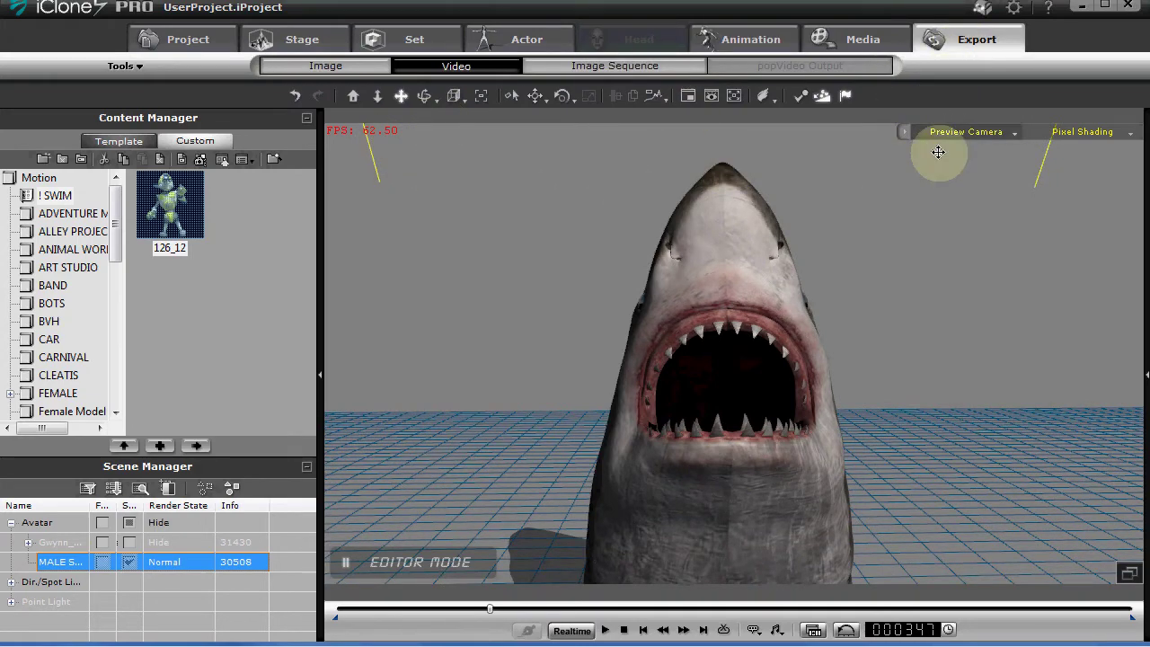
left_click(1147, 380)
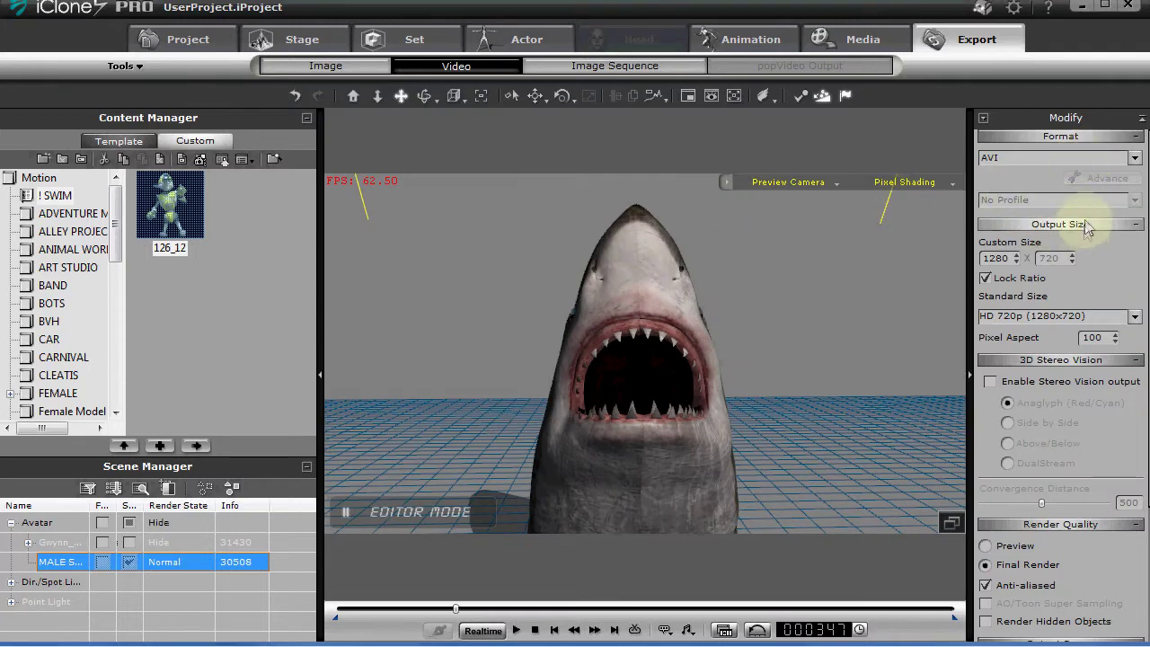
left_click(1135, 160)
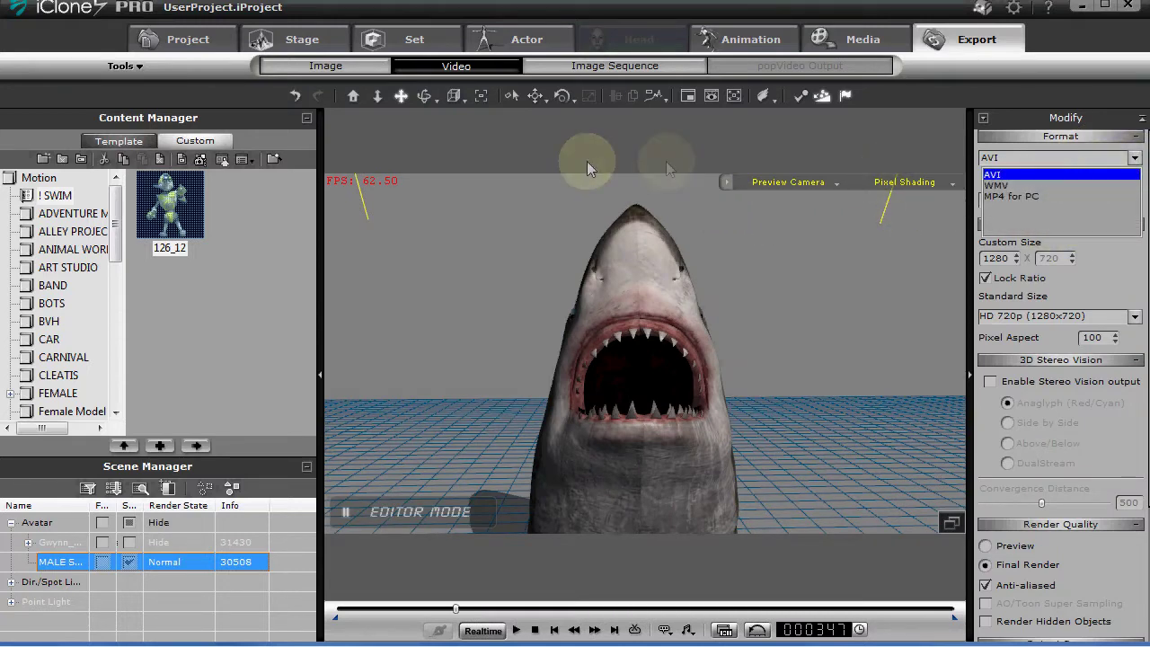
left_click(331, 73)
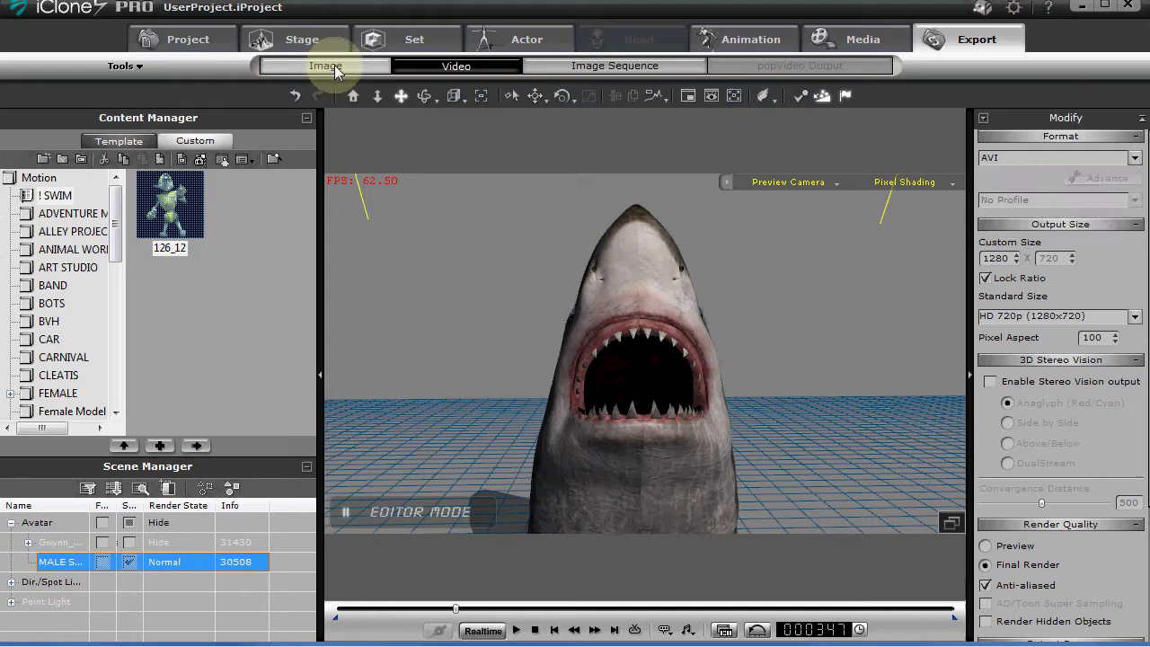
left_click(334, 65)
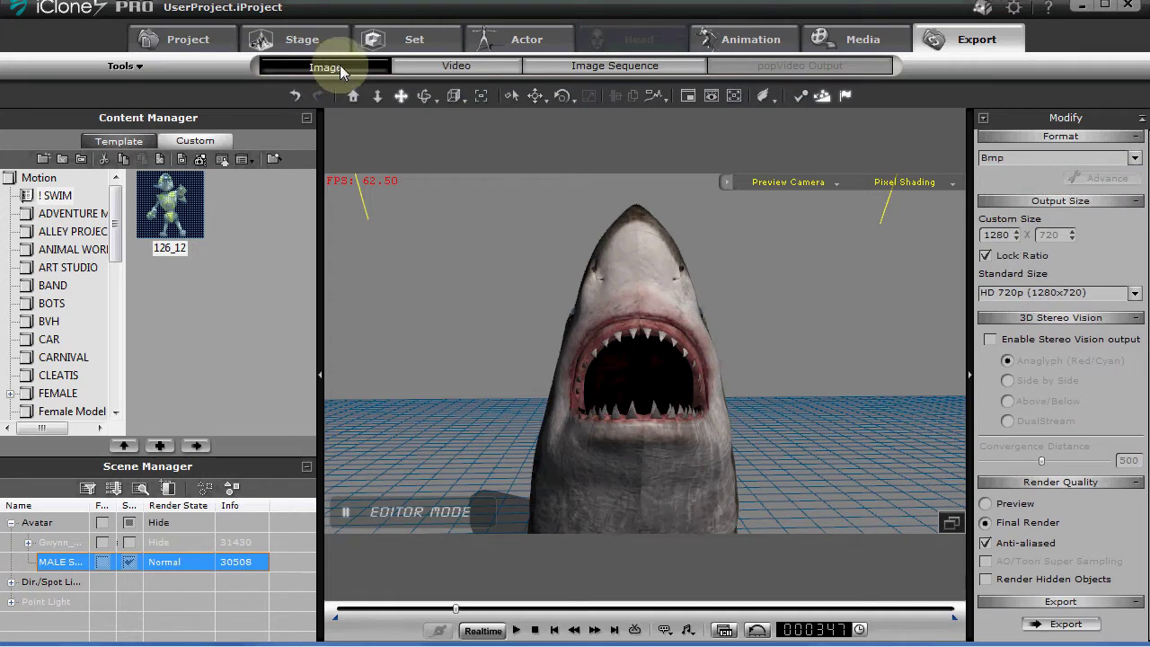
left_click(1136, 160)
left_click(997, 219)
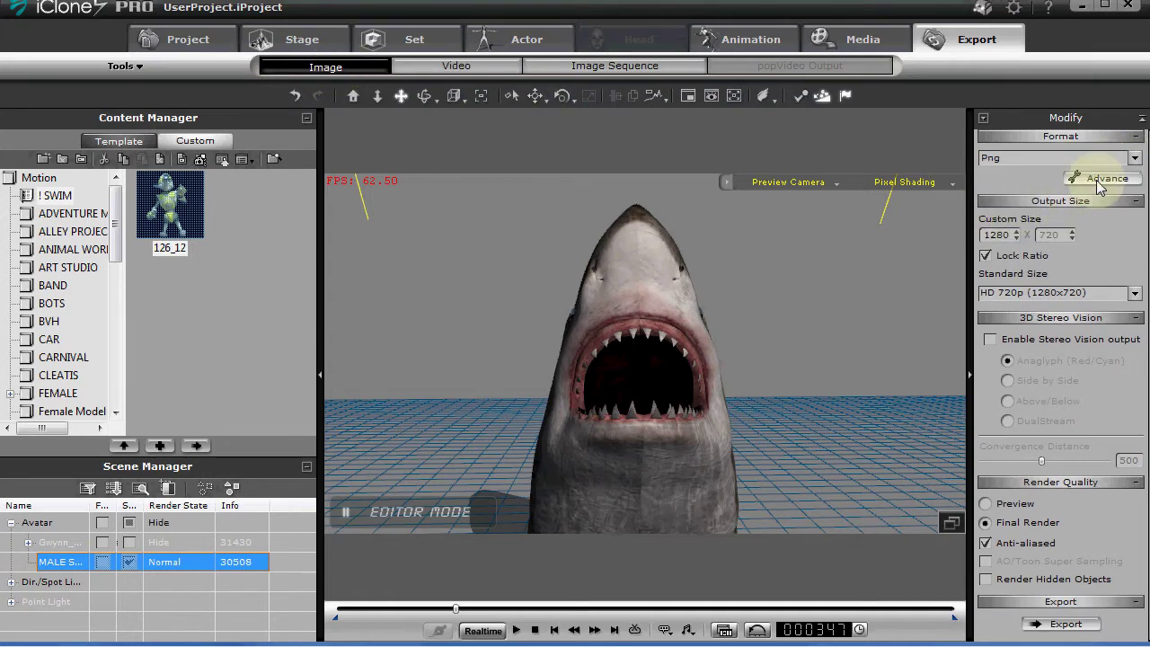
left_click(1100, 180)
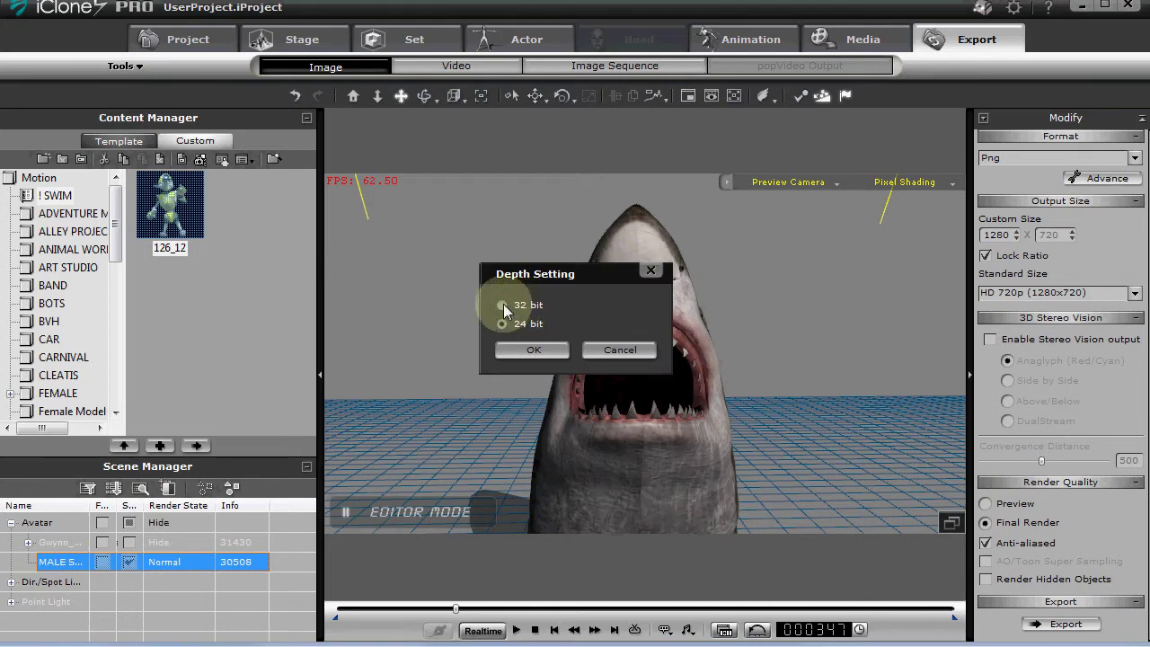
left_click(539, 349)
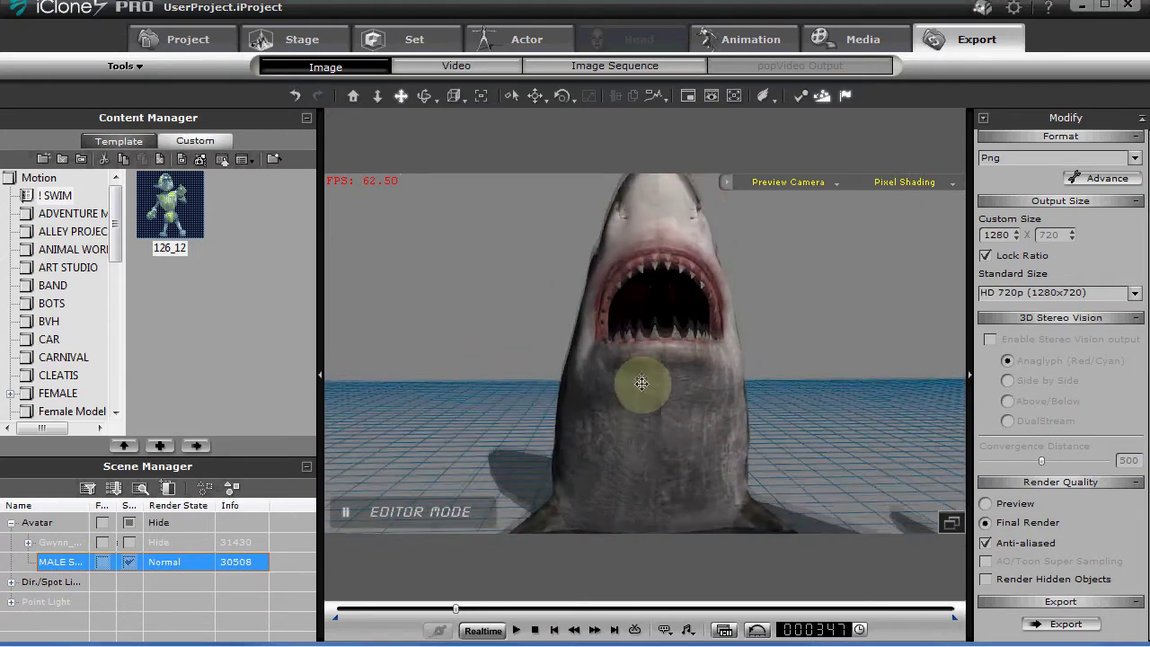
Step: Hide the shark and show the Particle BUBBLES library
left_click(128, 563)
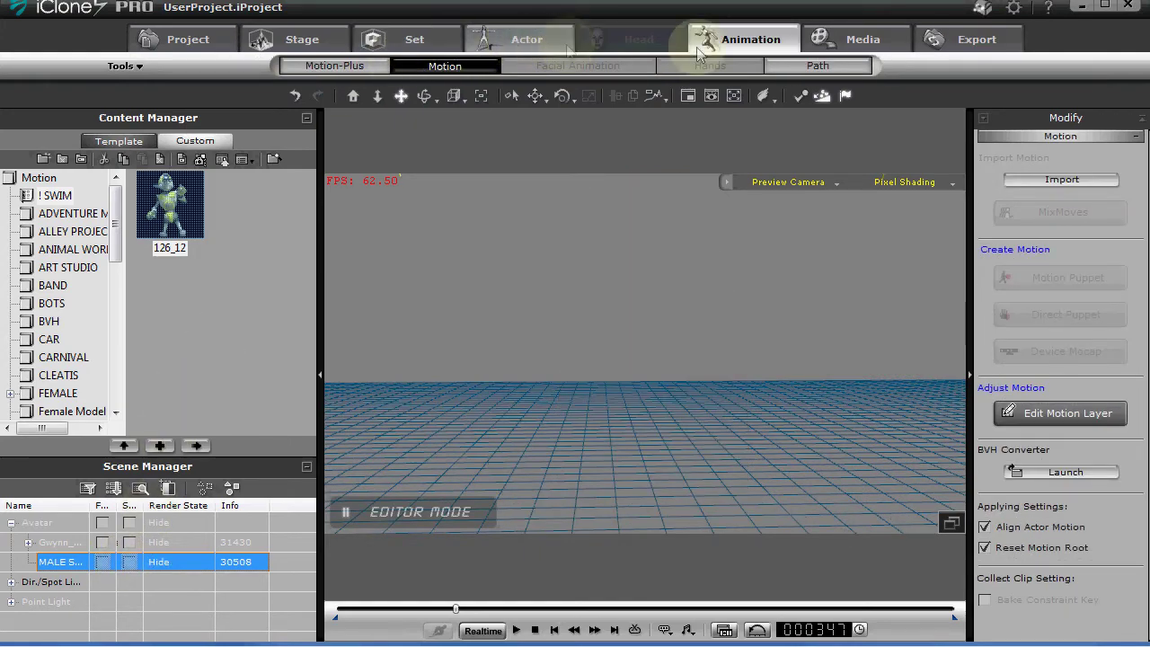
left_click(411, 39)
left_click(580, 67)
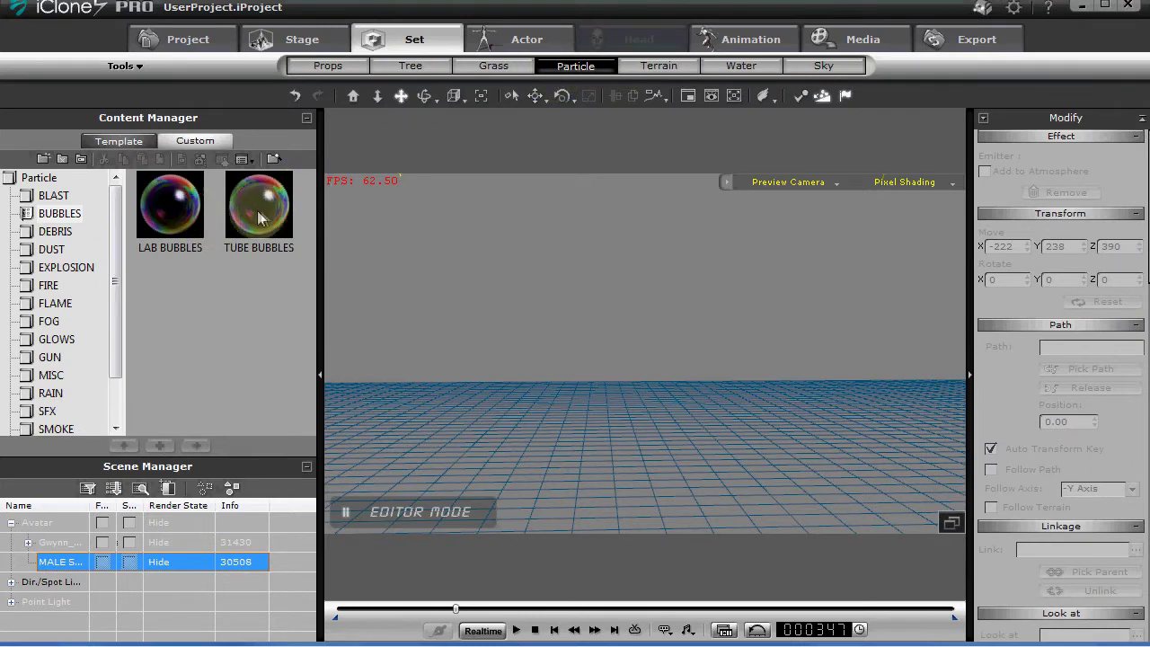
Step: Add a visible TUBE BUBBLES emitter, move it across the grid, and preview the rising bubbles
left_click_drag(258, 218, 552, 447)
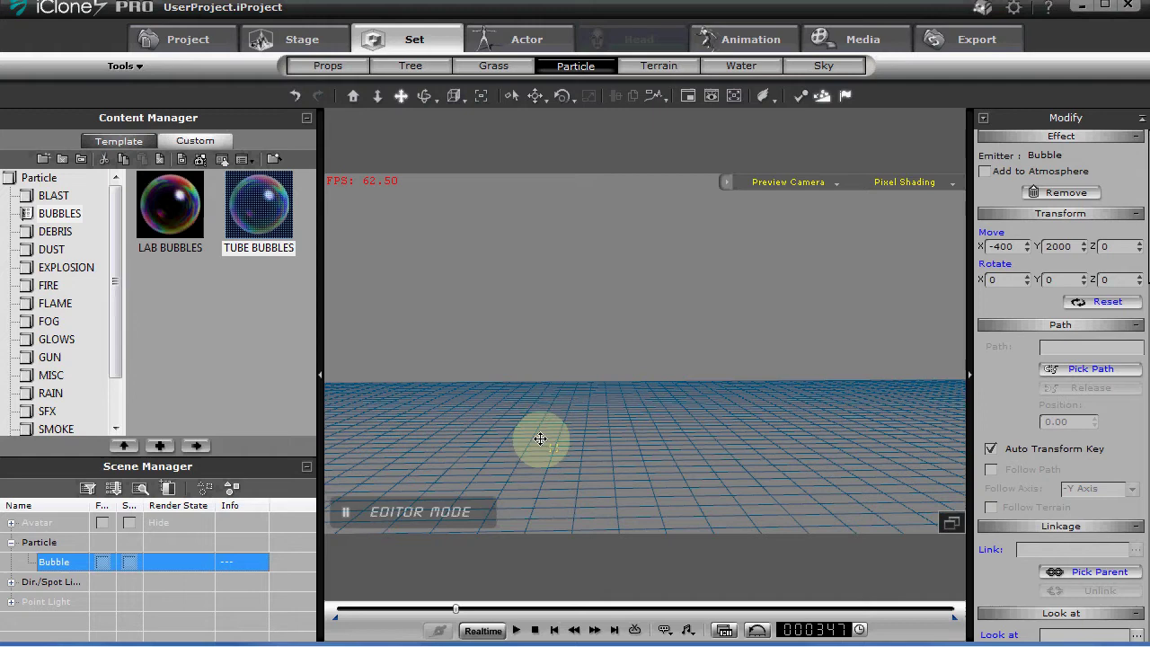
left_click(130, 562)
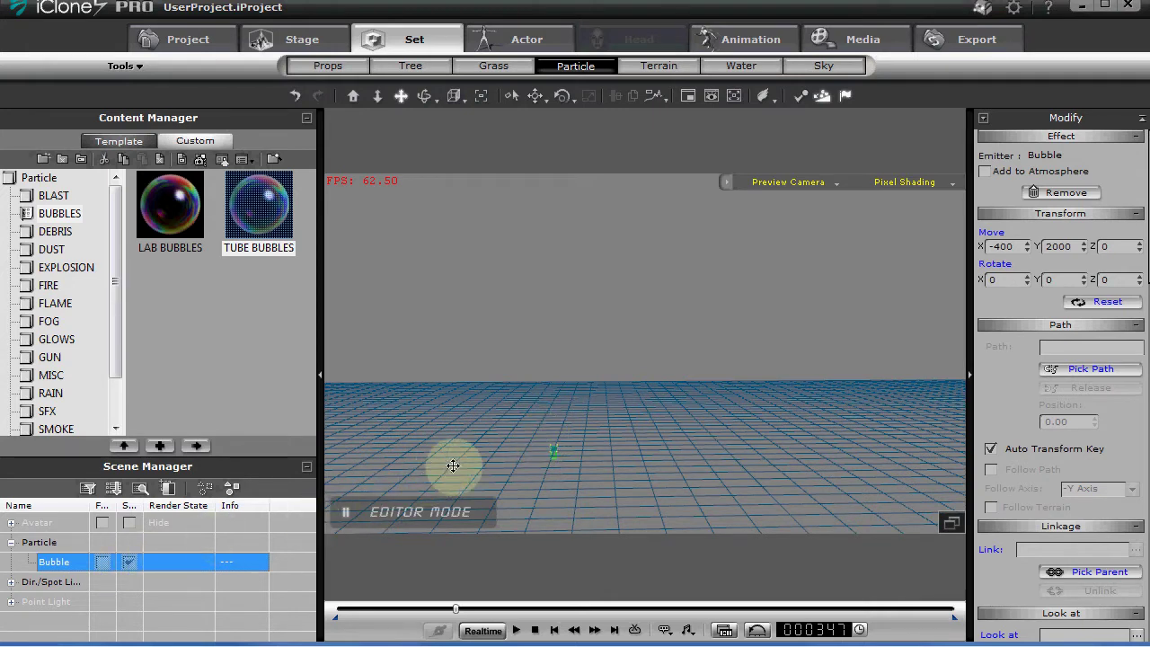
left_click_drag(552, 452, 633, 536)
key("space")
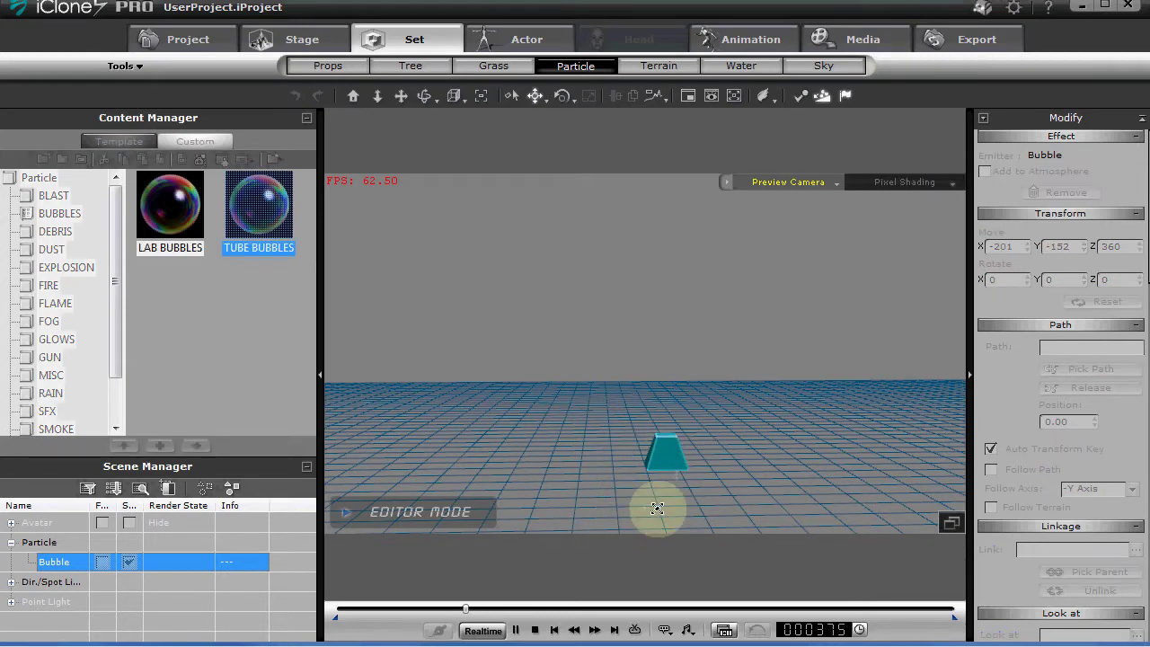
left_click(674, 427)
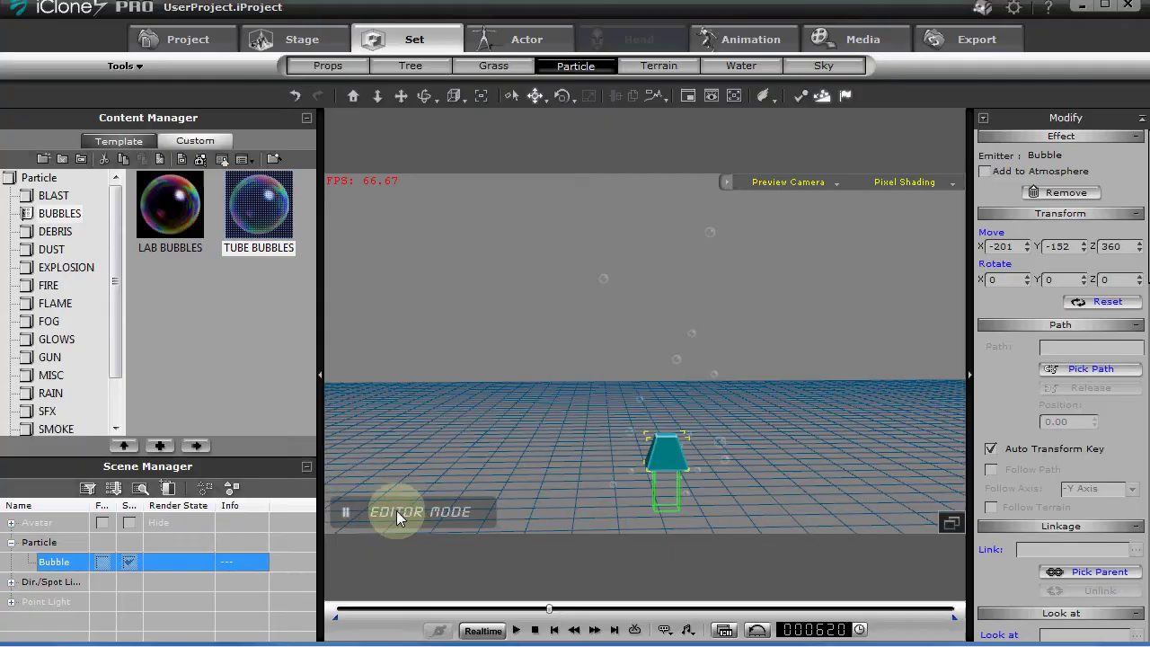
key("alt+Tab")
key("alt+Tab")
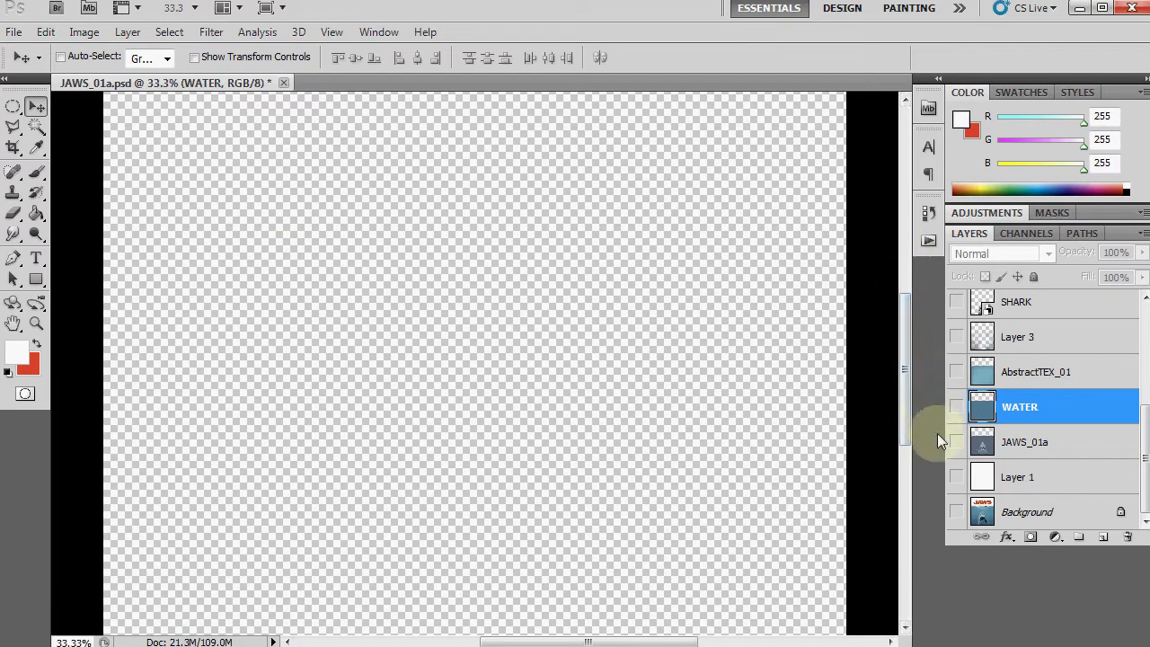
Step: Turn on the Background, Layer 1 and WATER layers to reveal blue water under white
left_click_drag(1145, 447, 1140, 474)
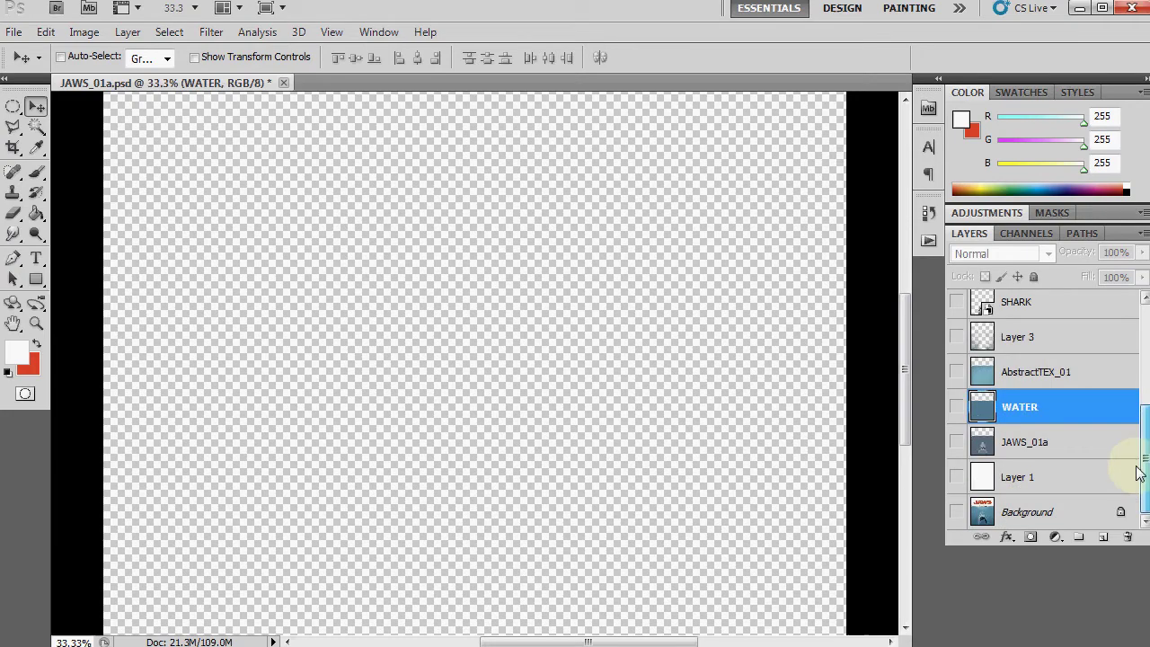
left_click(956, 511)
mouse_move(906, 384)
left_mouse_down()
mouse_move(903, 418)
mouse_move(891, 385)
mouse_move(894, 329)
mouse_move(880, 423)
mouse_move(887, 344)
mouse_move(886, 392)
left_mouse_up()
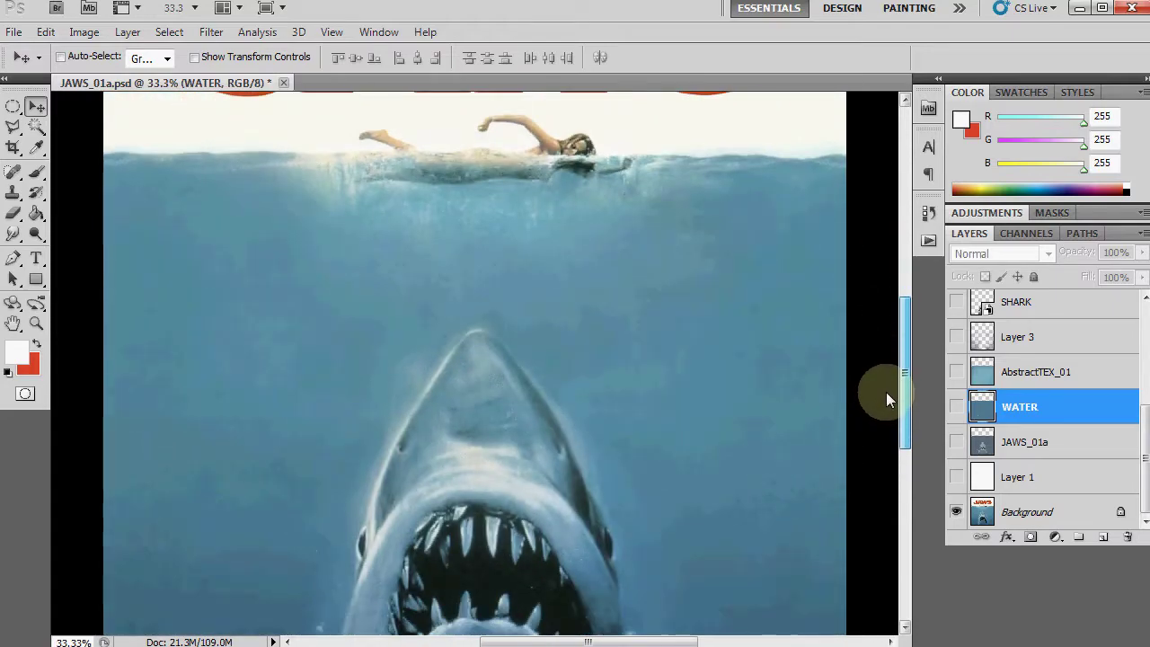
left_click(956, 481)
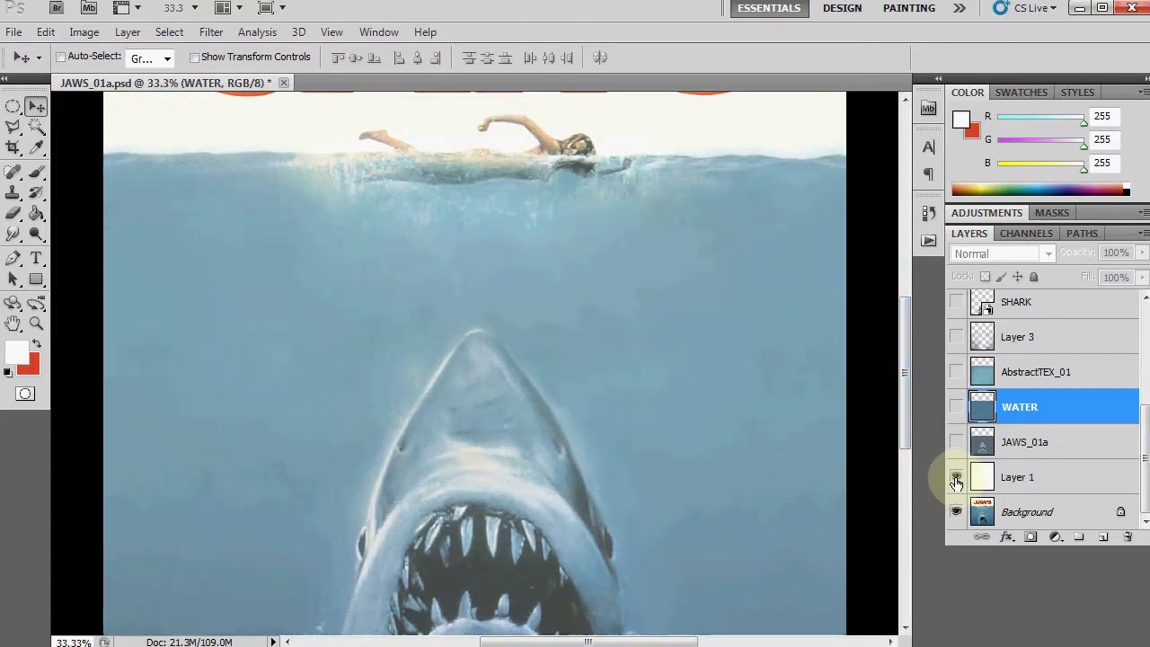
left_click_drag(907, 429, 905, 403)
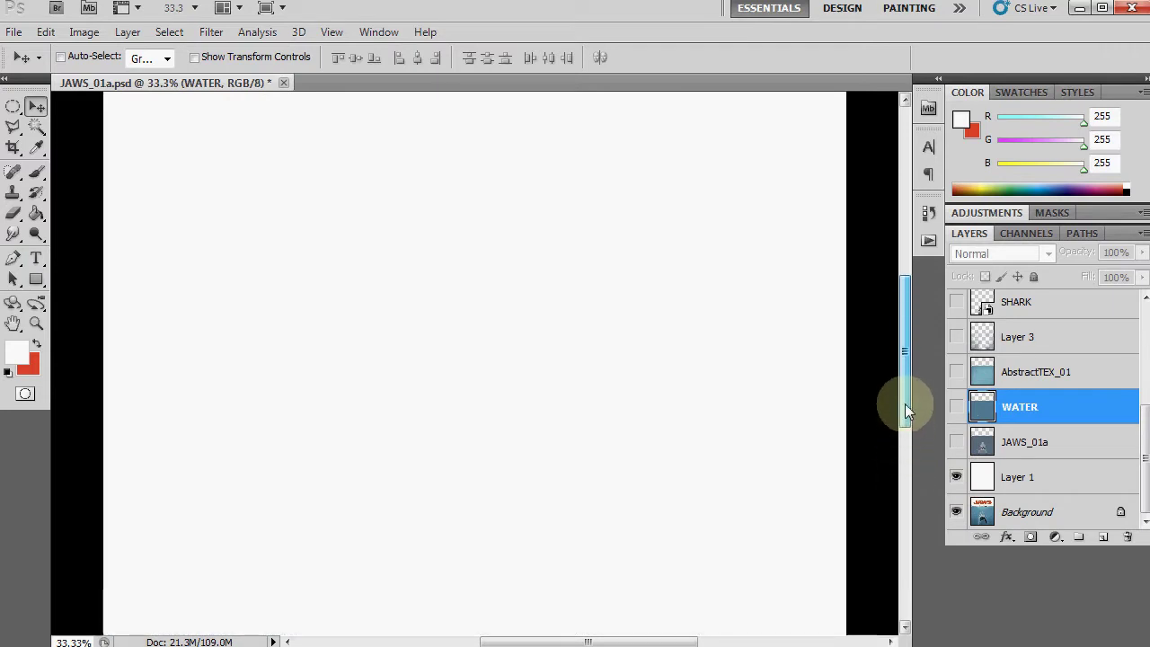
left_click(956, 409)
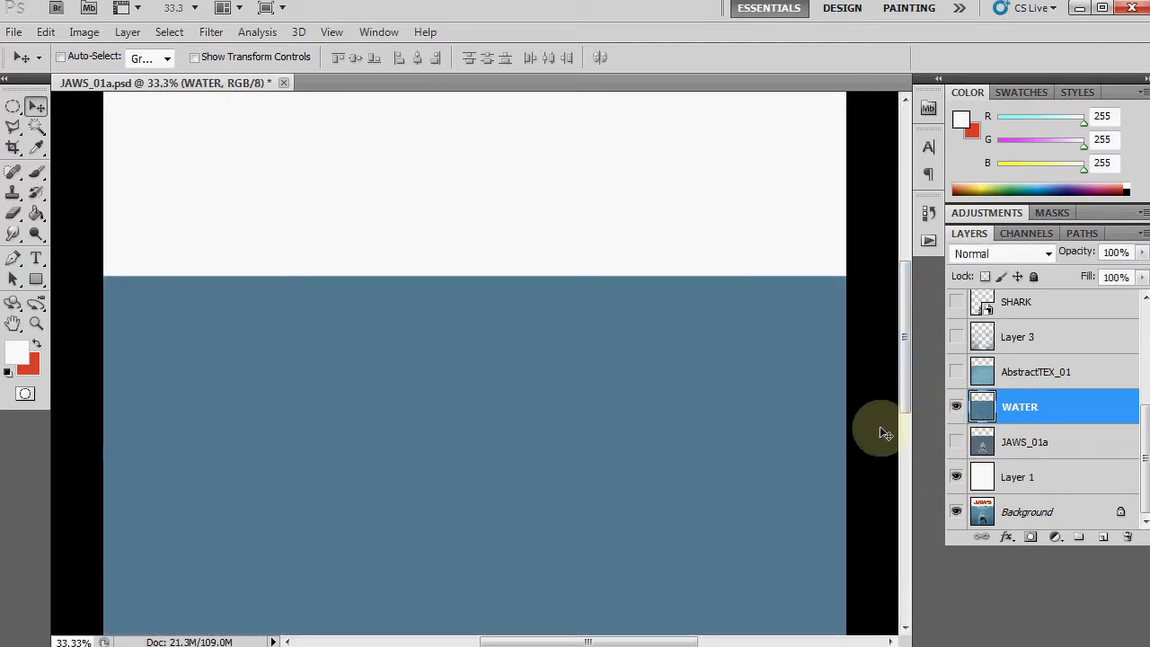
mouse_move(904, 390)
left_mouse_down()
mouse_move(903, 413)
mouse_move(902, 400)
left_mouse_up()
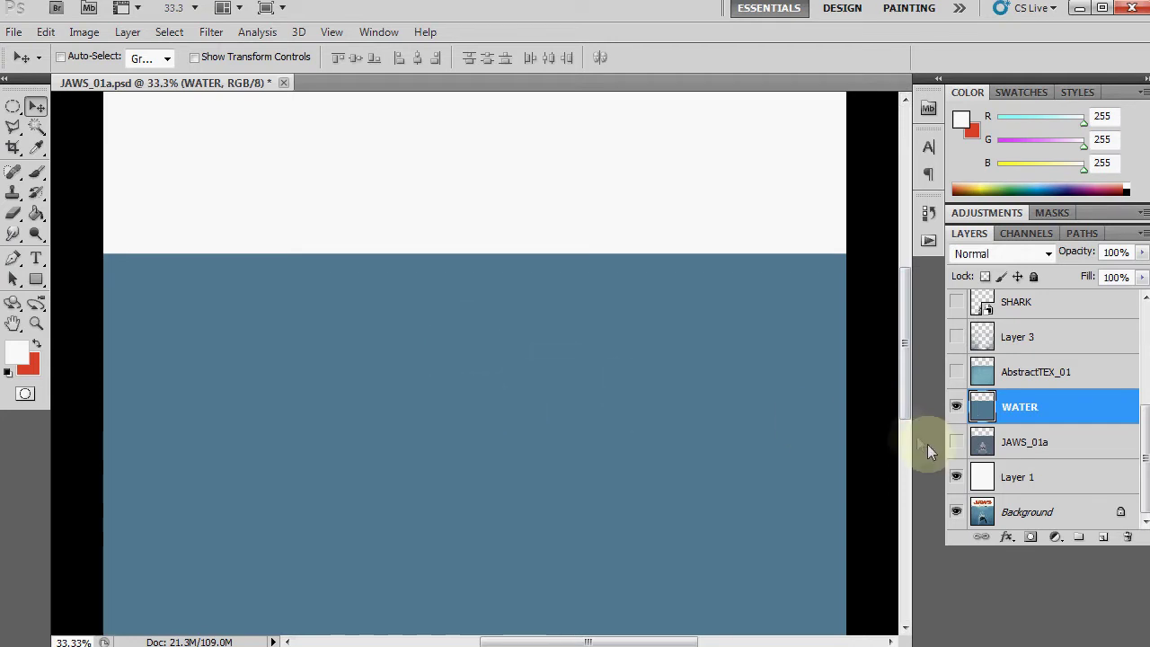
left_click(956, 375)
left_click_drag(904, 380, 904, 401)
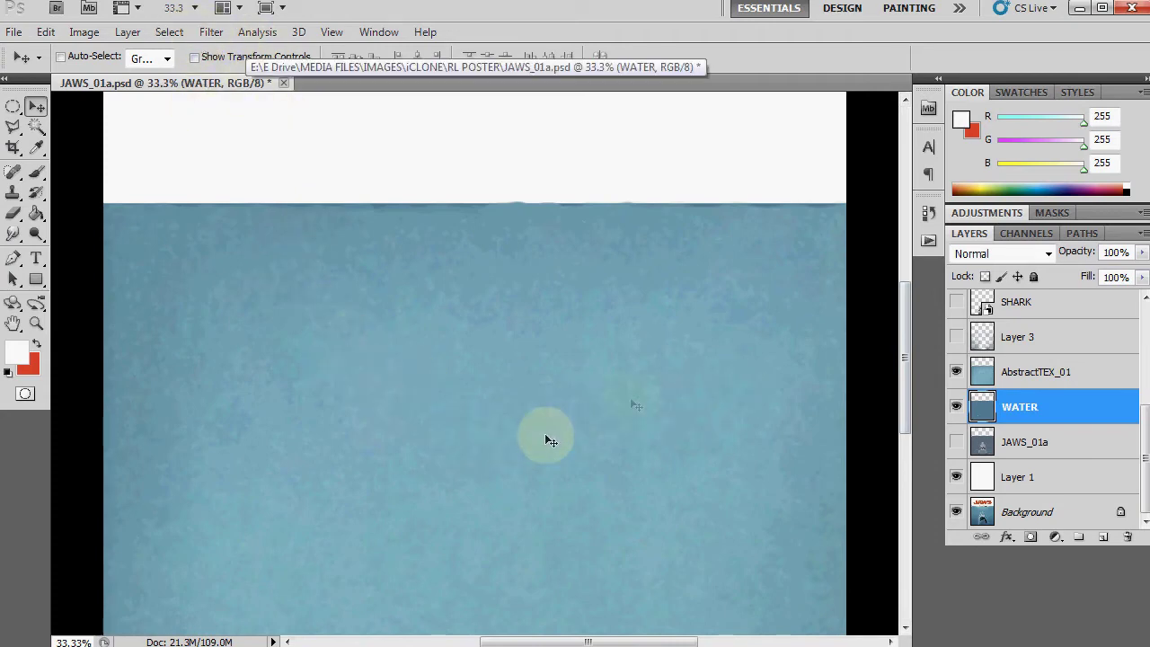
left_click(956, 337)
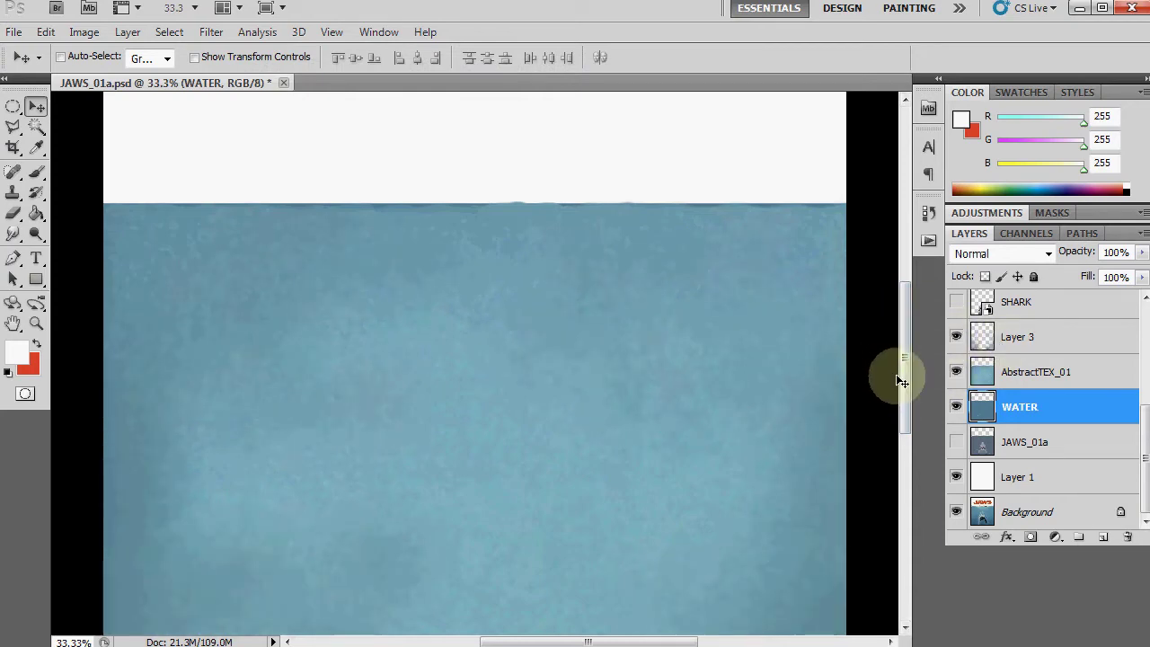
left_click_drag(903, 382, 904, 407)
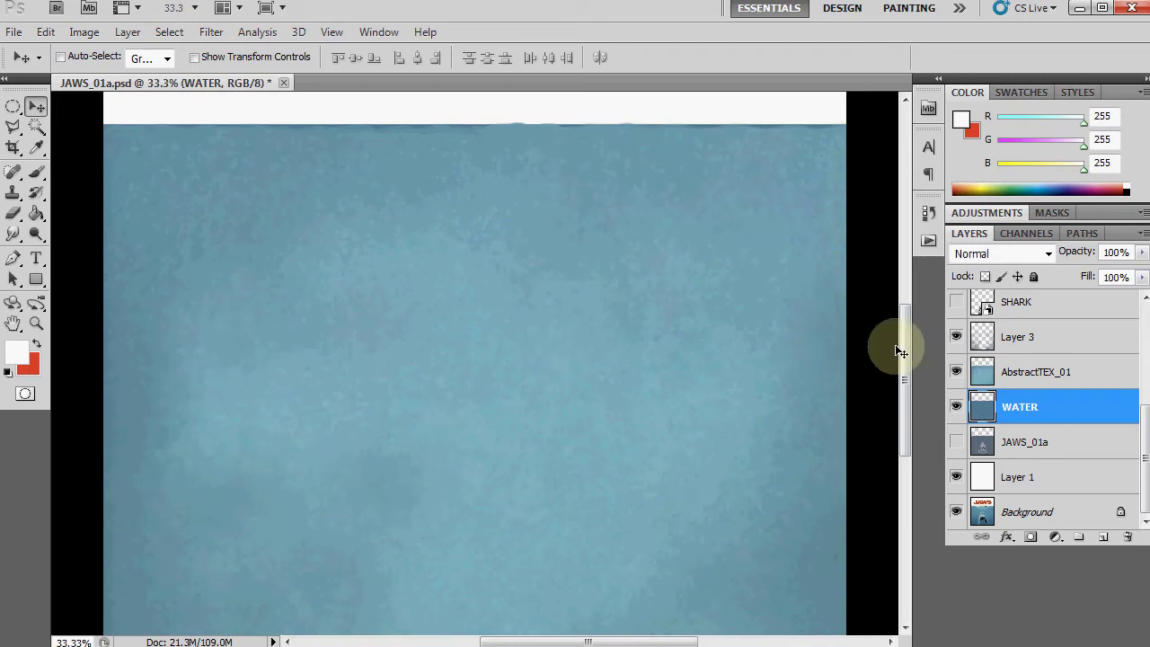
left_click_drag(904, 350, 904, 330)
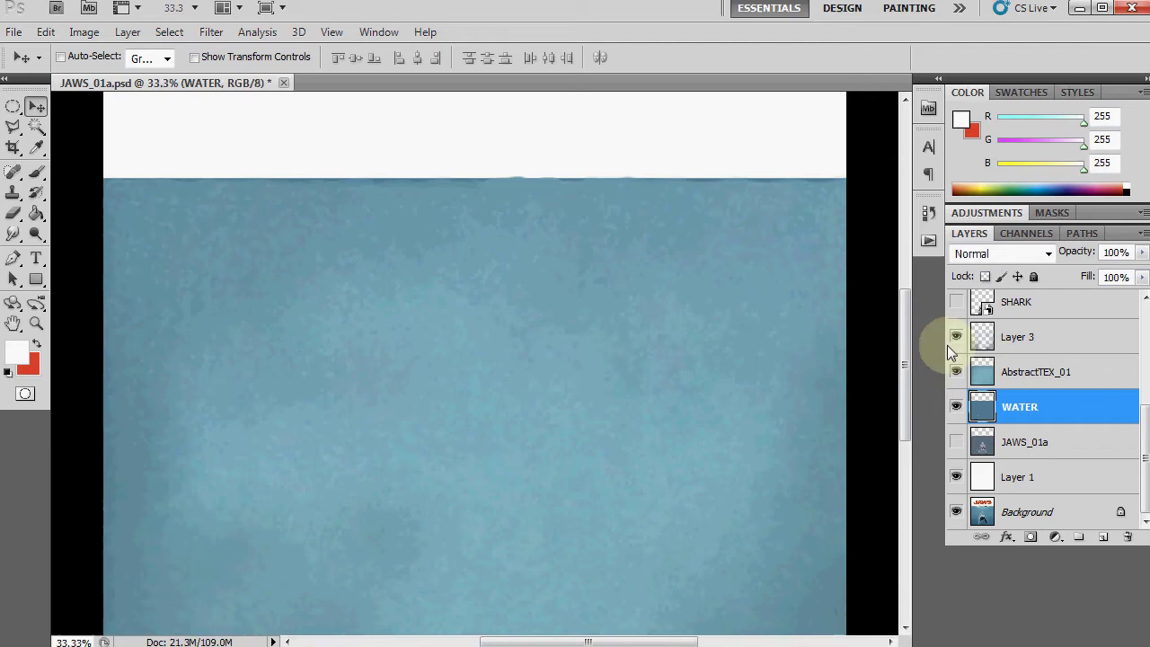
mouse_move(905, 380)
left_mouse_down()
mouse_move(905, 363)
mouse_move(902, 384)
left_mouse_up()
scroll(1060, 395, "up", 2)
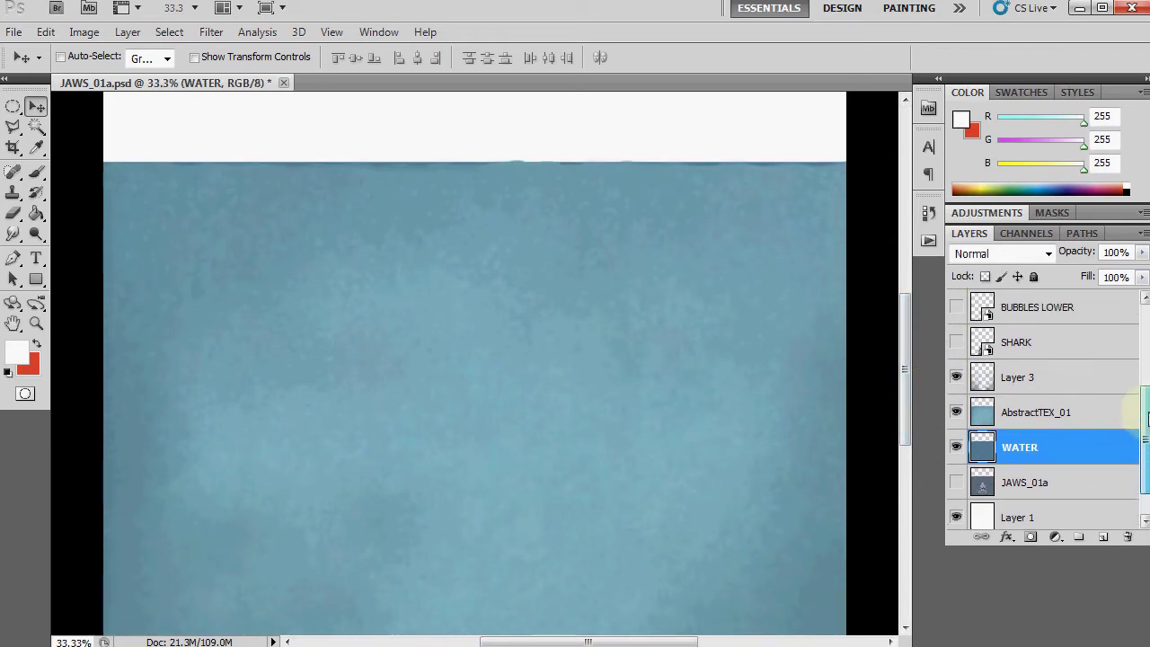
Step: Show the SHARK layer and hide Layer 3, AbstractTEX_01, WATER, Layer 1 and Background
left_click(955, 354)
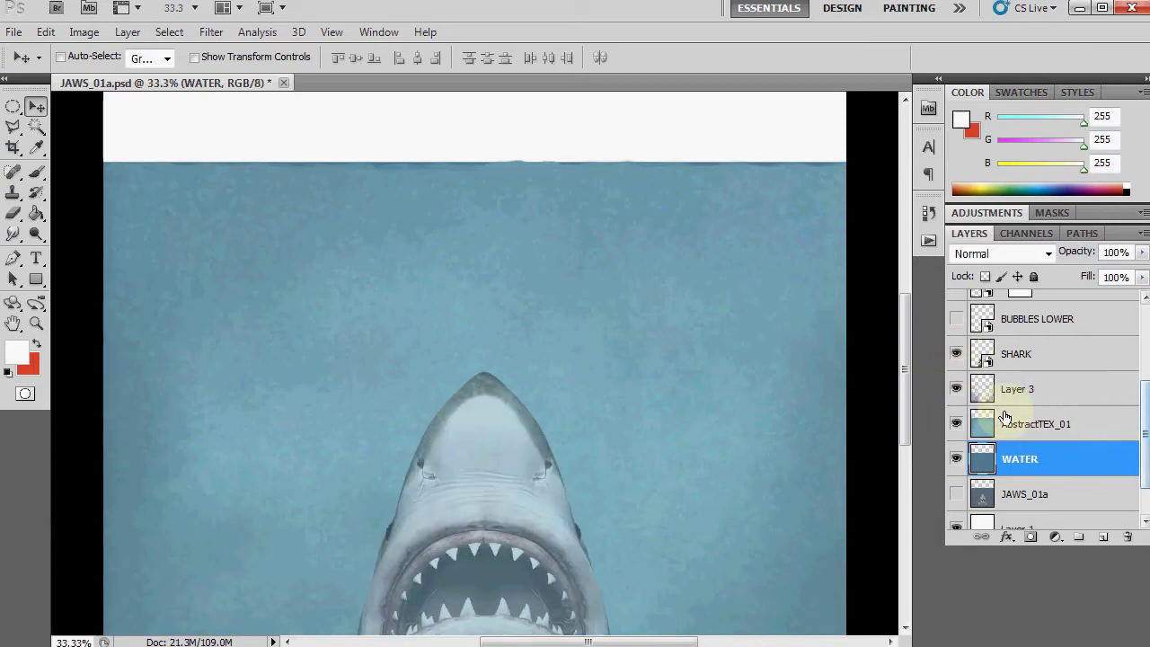
left_click(955, 388)
left_click(955, 423)
left_click(955, 459)
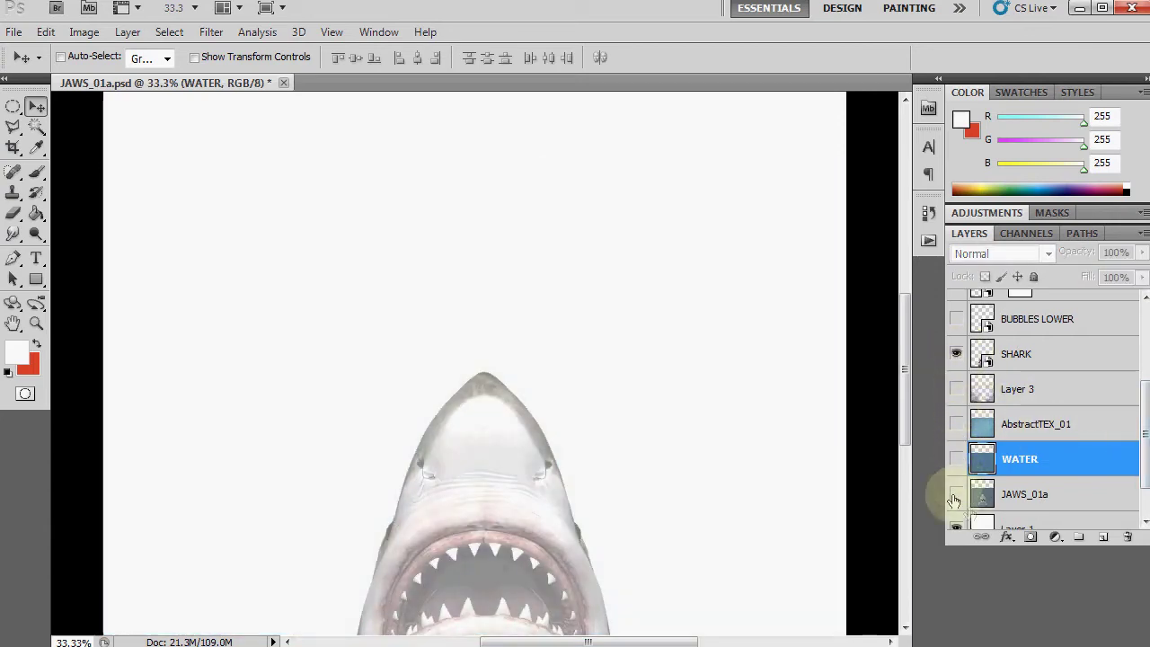
scroll(1123, 445, "down", 2)
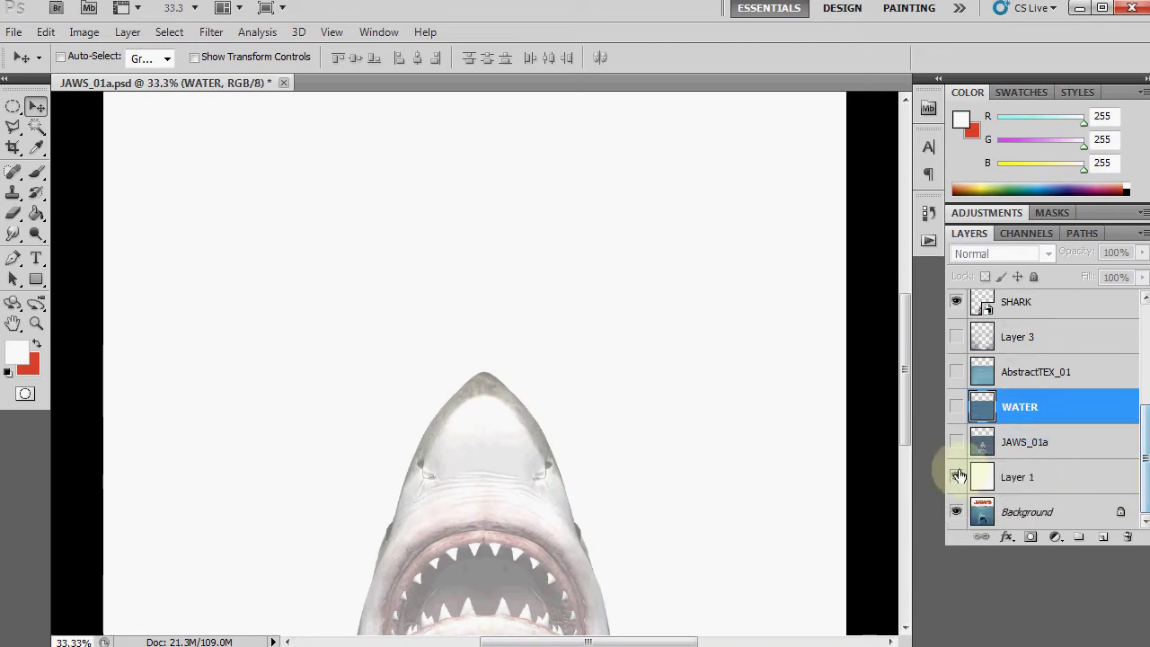
left_click(958, 477)
left_click(956, 511)
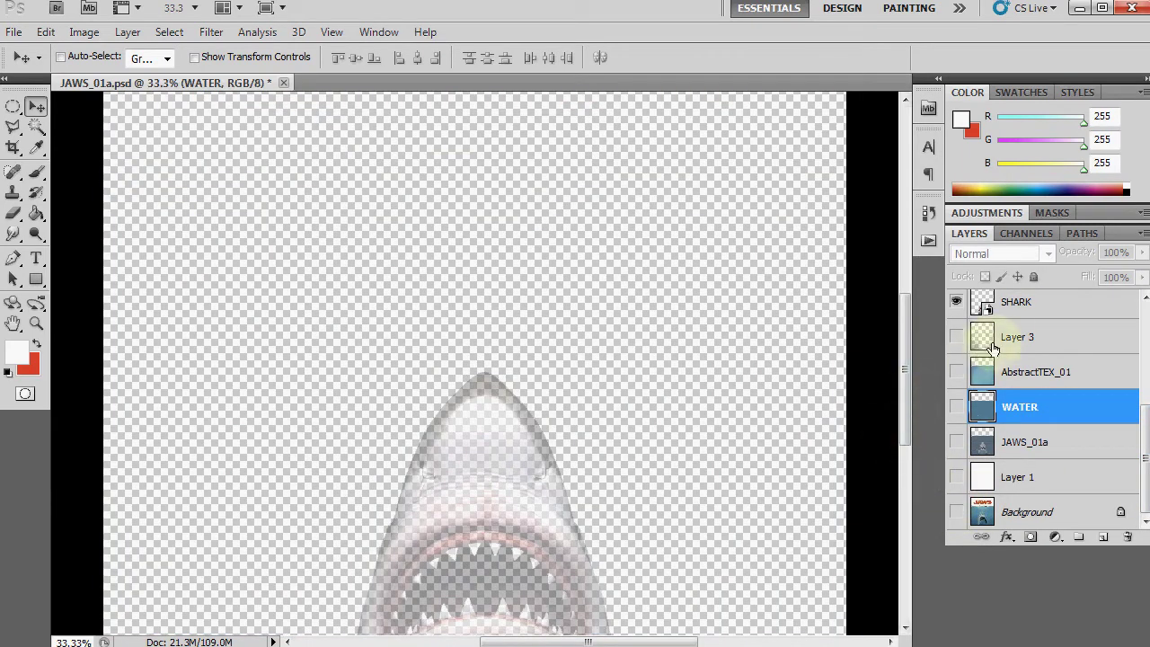
Step: Raise the SHARK layer's opacity from 49% to 100%
left_click(1038, 303)
scroll(1105, 405, "up", 3)
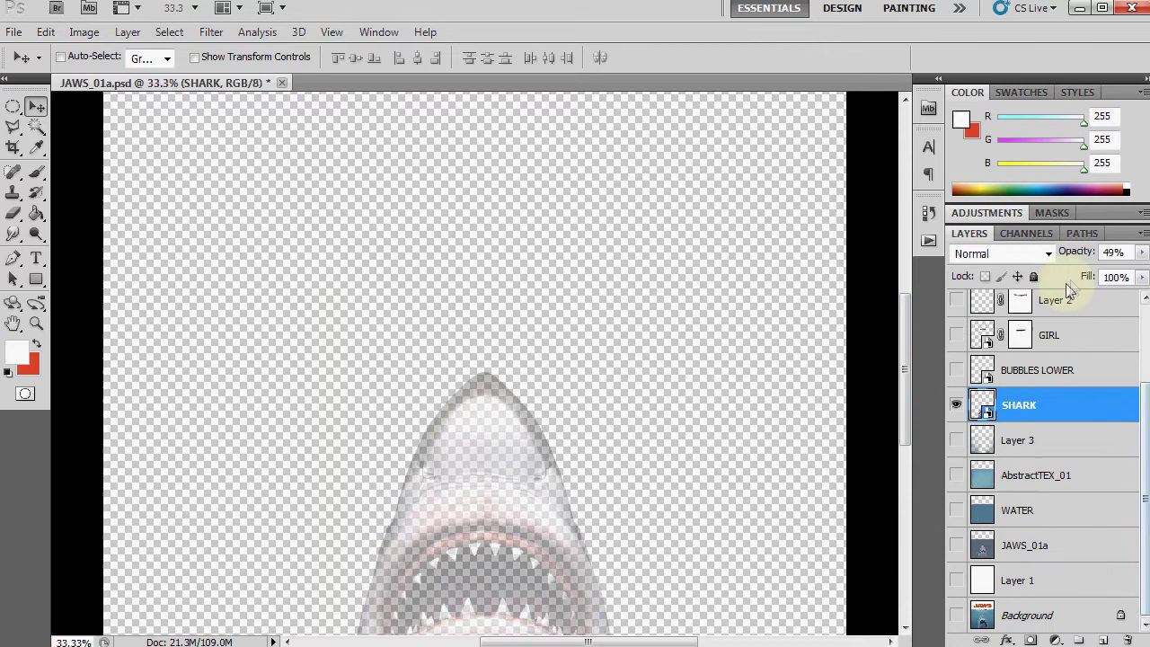
left_click(1142, 256)
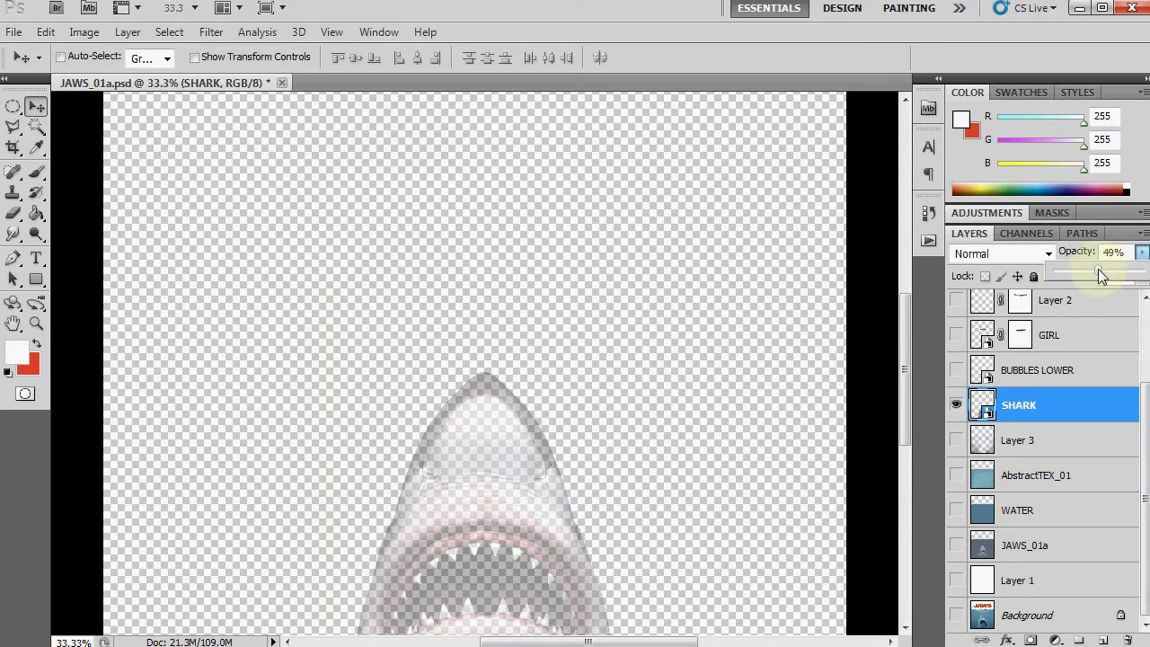
left_click_drag(1102, 275, 1145, 274)
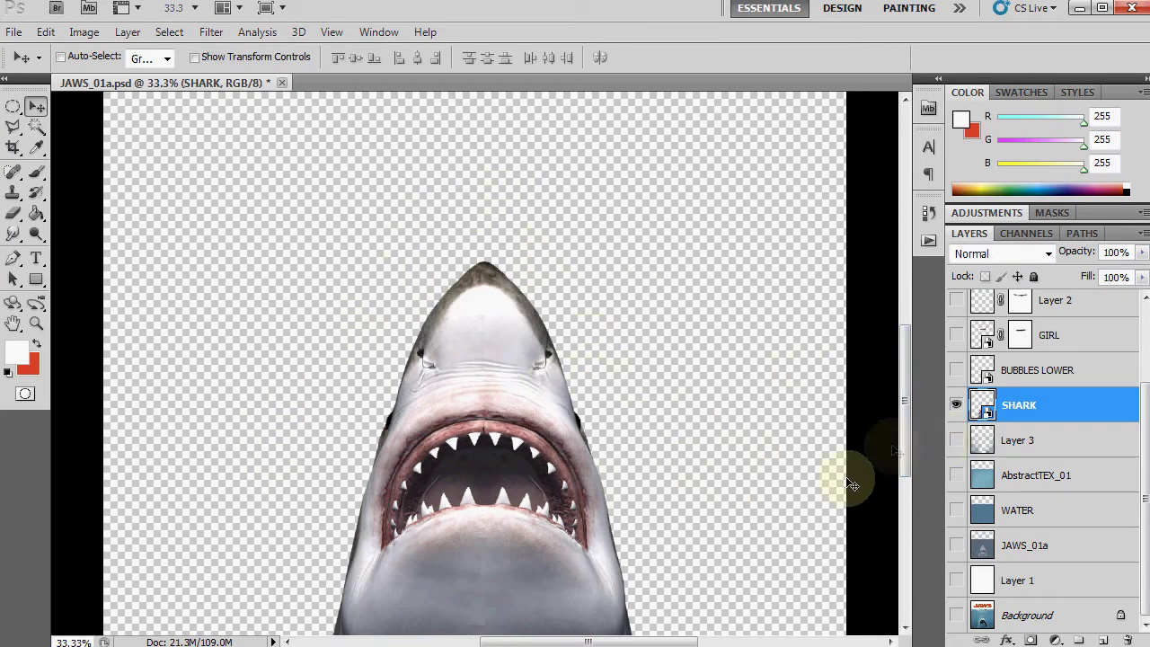
Step: Show AbstractTEX_01 and Layer 3, then lower the SHARK layer's opacity to 56%
left_click(956, 477)
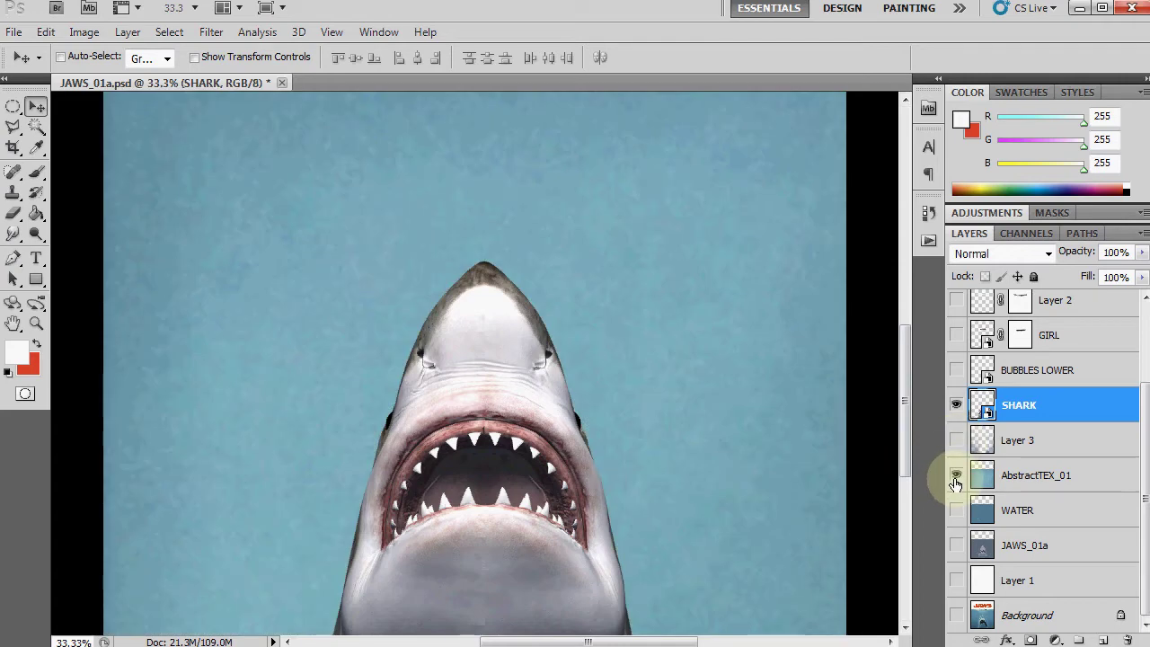
left_click(956, 442)
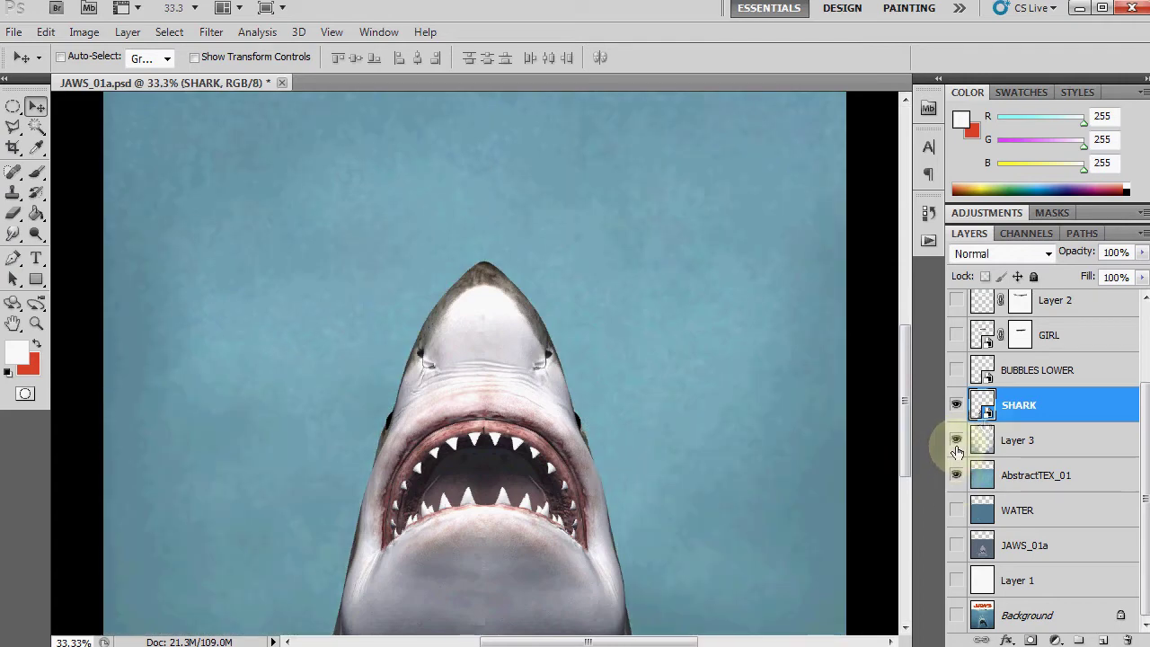
left_click(1142, 253)
left_click_drag(1124, 278, 1101, 274)
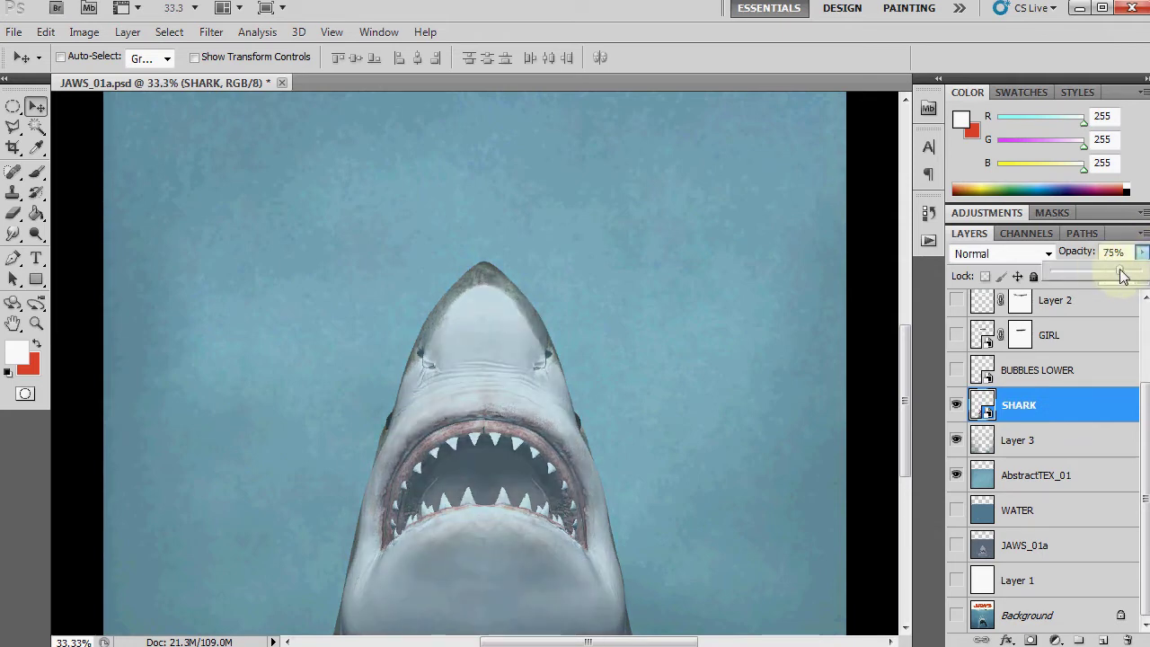
Step: Make the BUBBLES LOWER, GIRL and Layer 2 foam layers visible
left_click(956, 371)
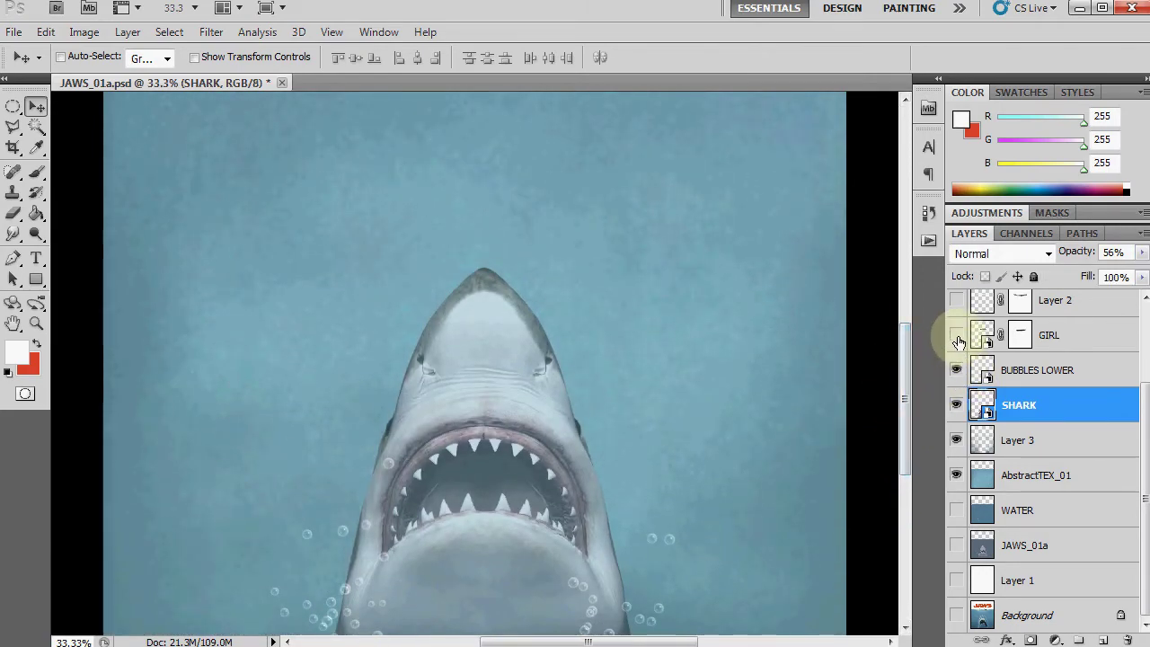
left_click_drag(906, 392, 903, 359)
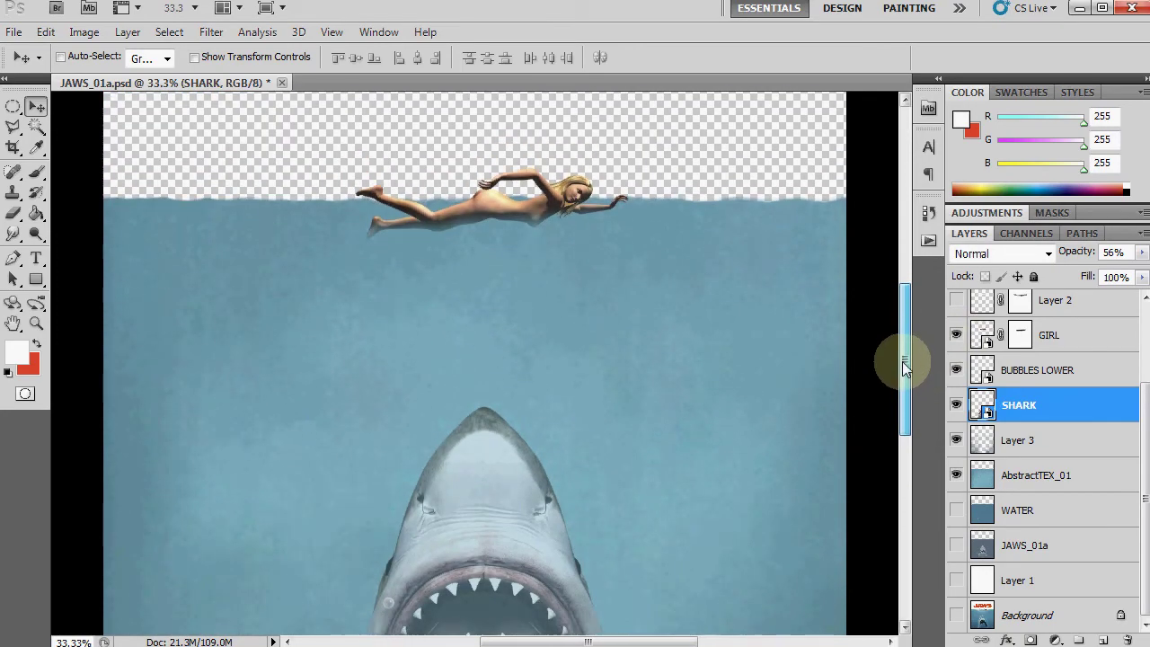
left_click(956, 302)
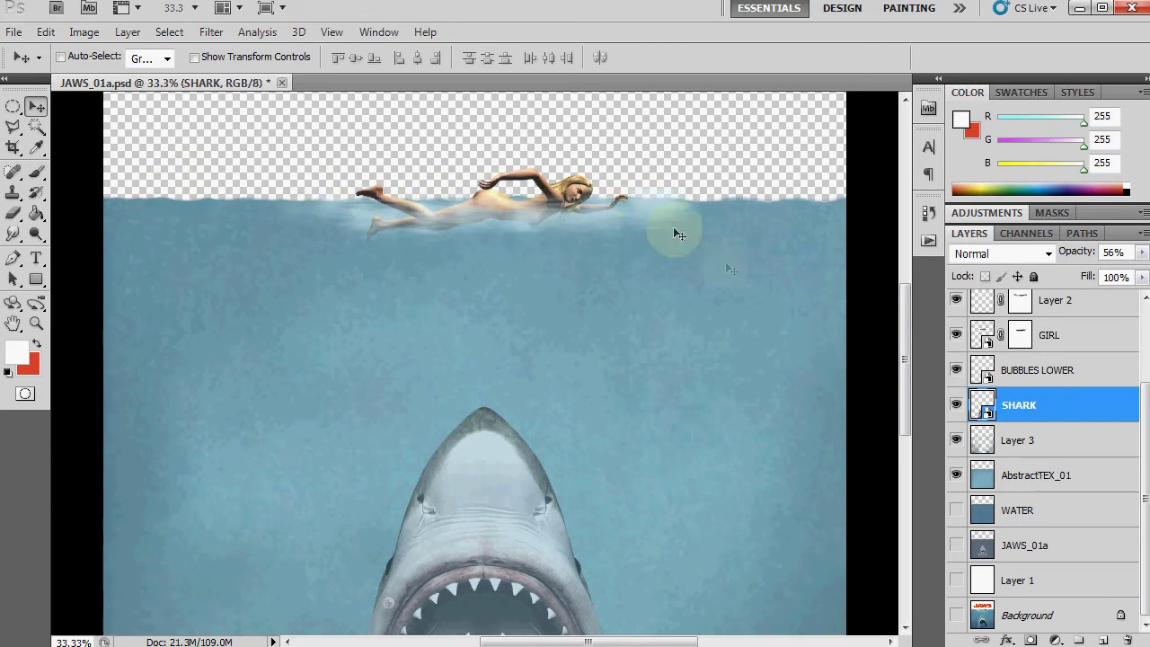
Step: Show the BUBBLES GIRL layer and the red JOWLS TITLE layer
scroll(1128, 368, "up", 3)
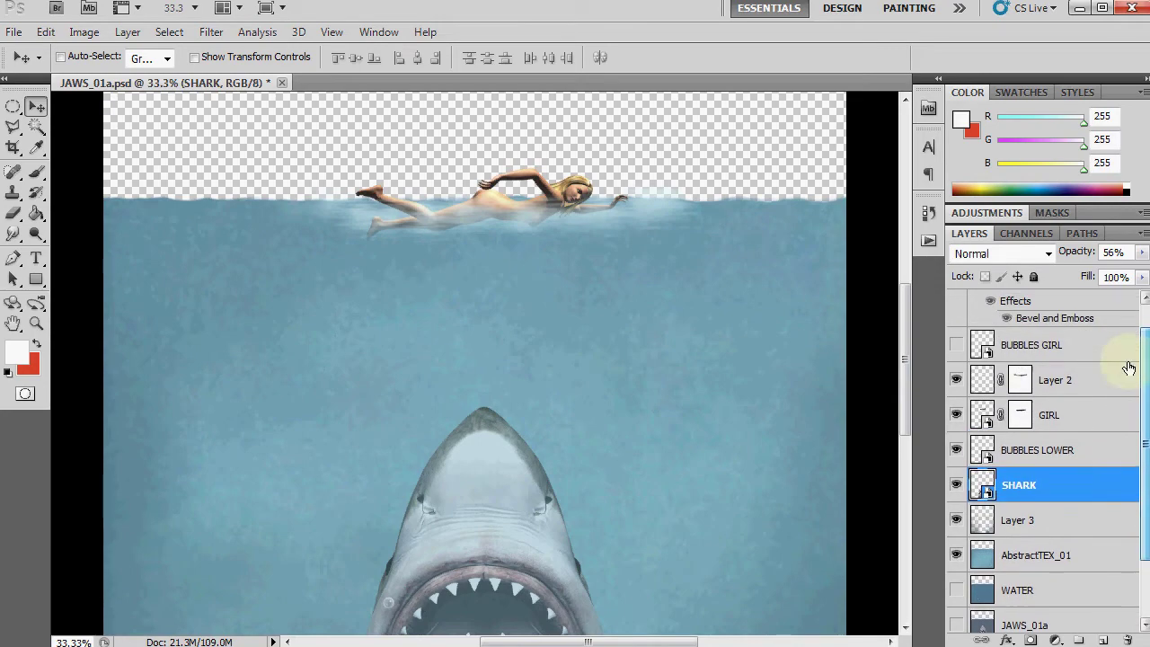
left_click(957, 347)
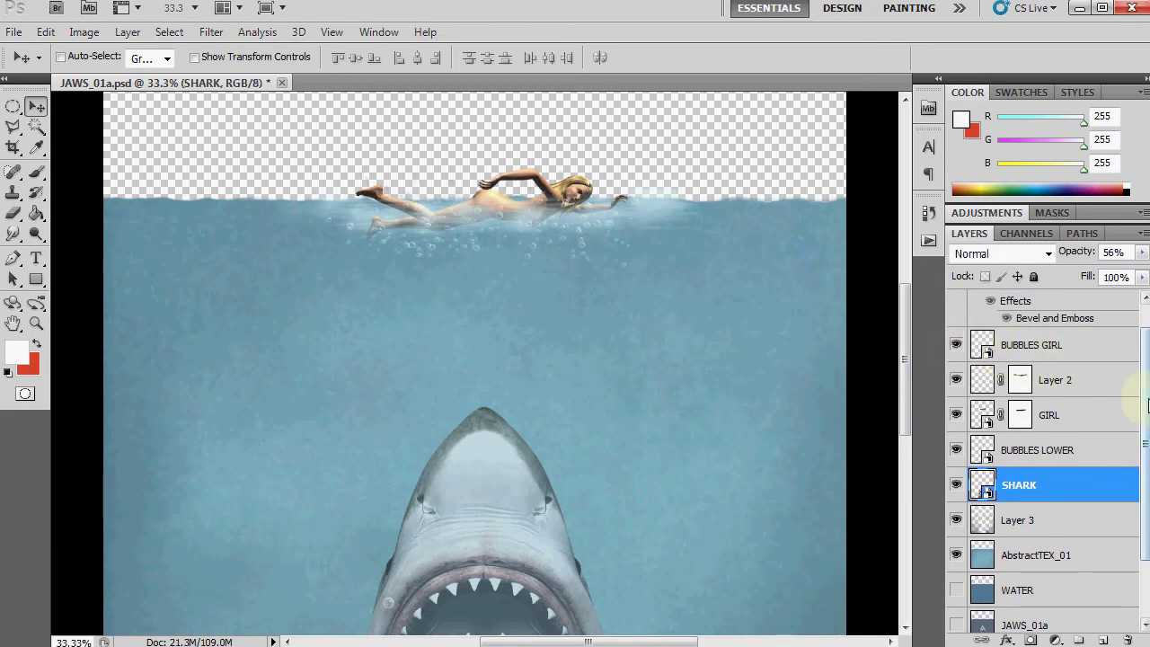
scroll(1128, 382, "up", 1)
left_click(956, 307)
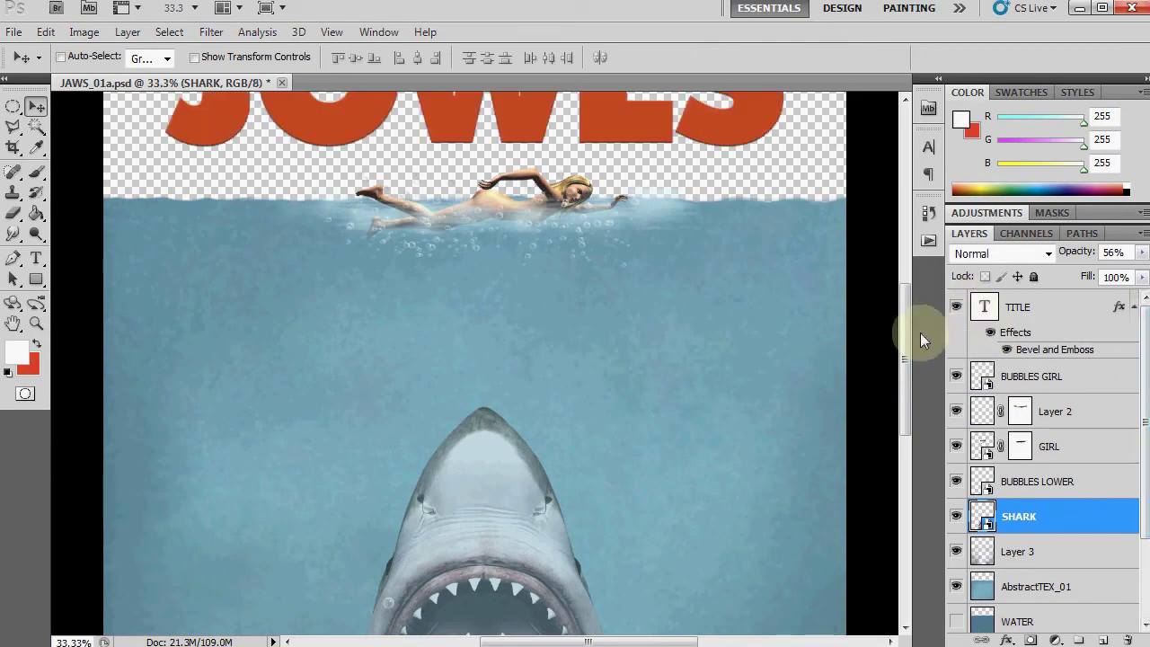
scroll(907, 349, "up", 3)
scroll(1142, 513, "down", 3)
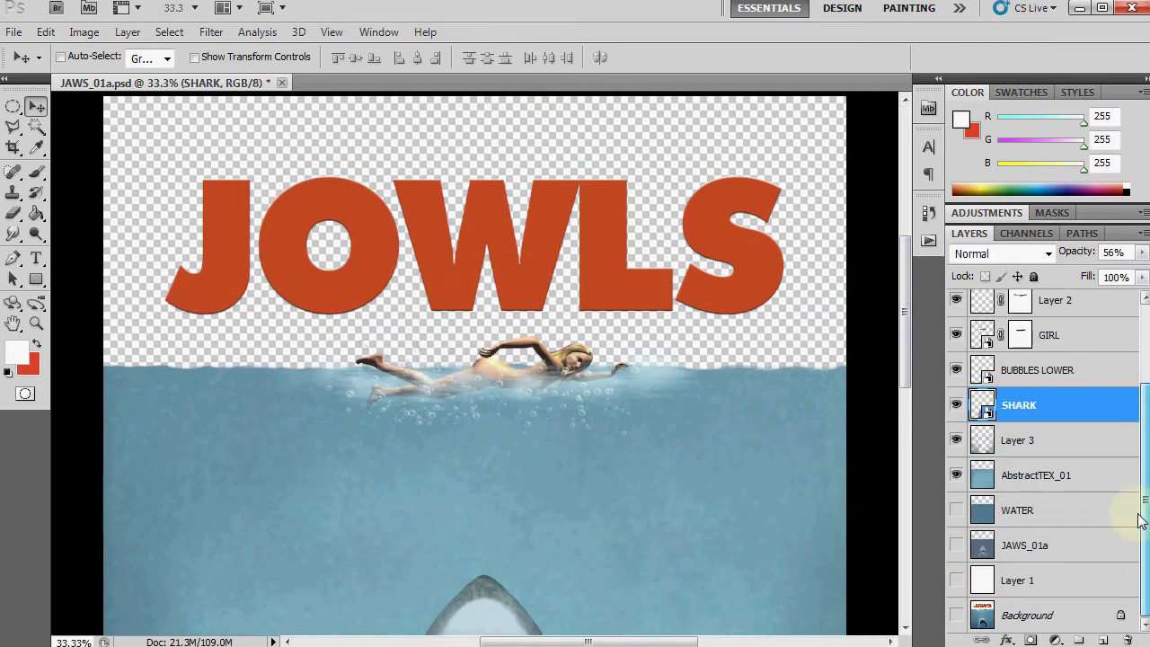
Step: Show Layer 1 for a white background, comparing with WATER toggled on and back off
left_click(956, 579)
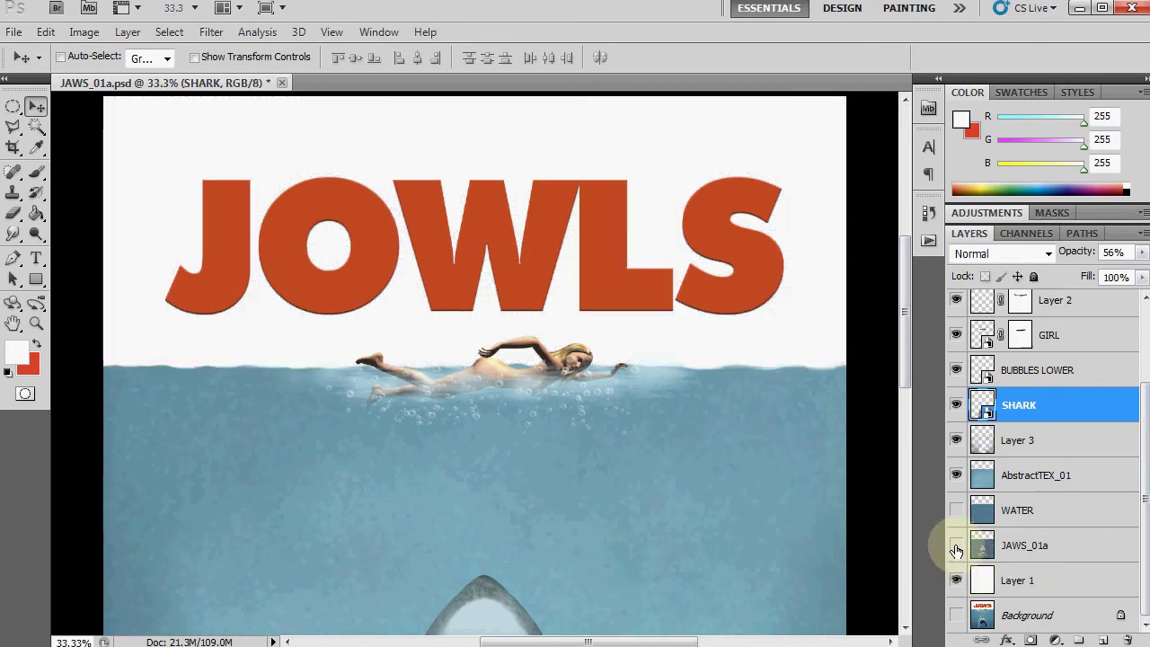
left_click(955, 510)
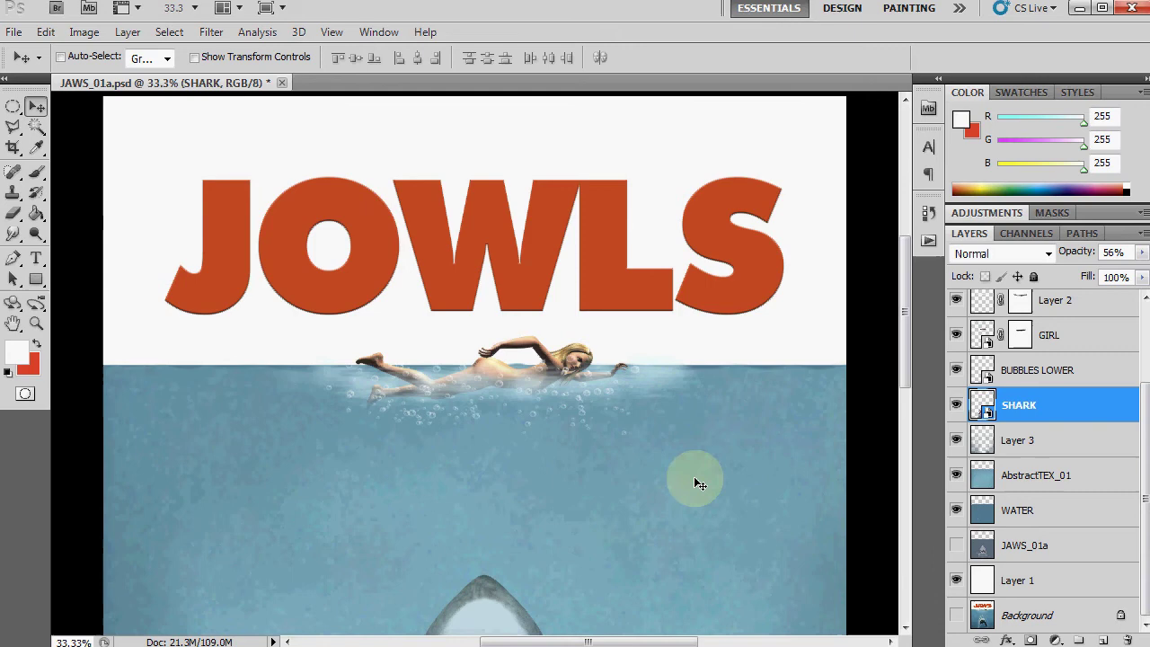
left_click(955, 512)
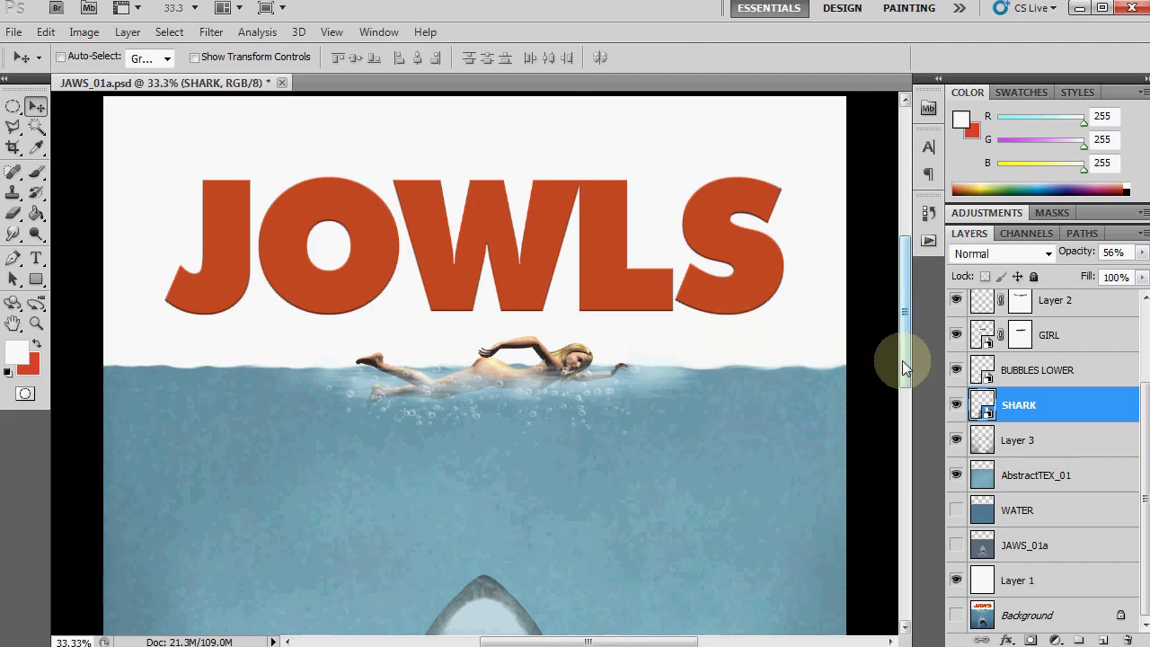
left_click_drag(902, 361, 903, 410)
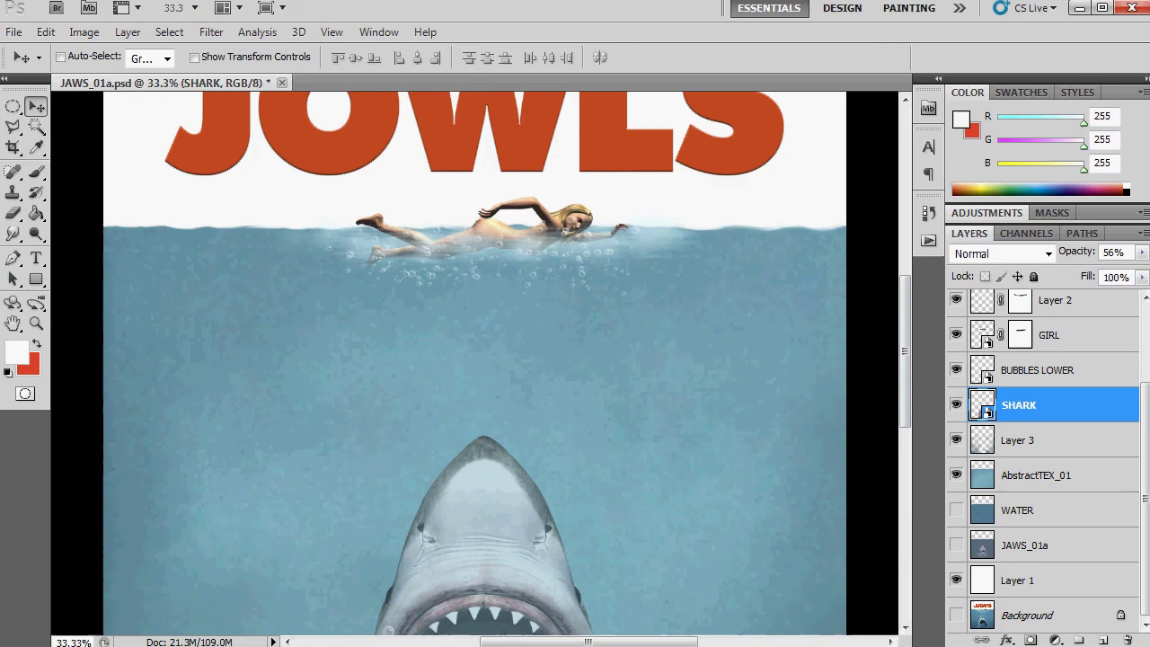